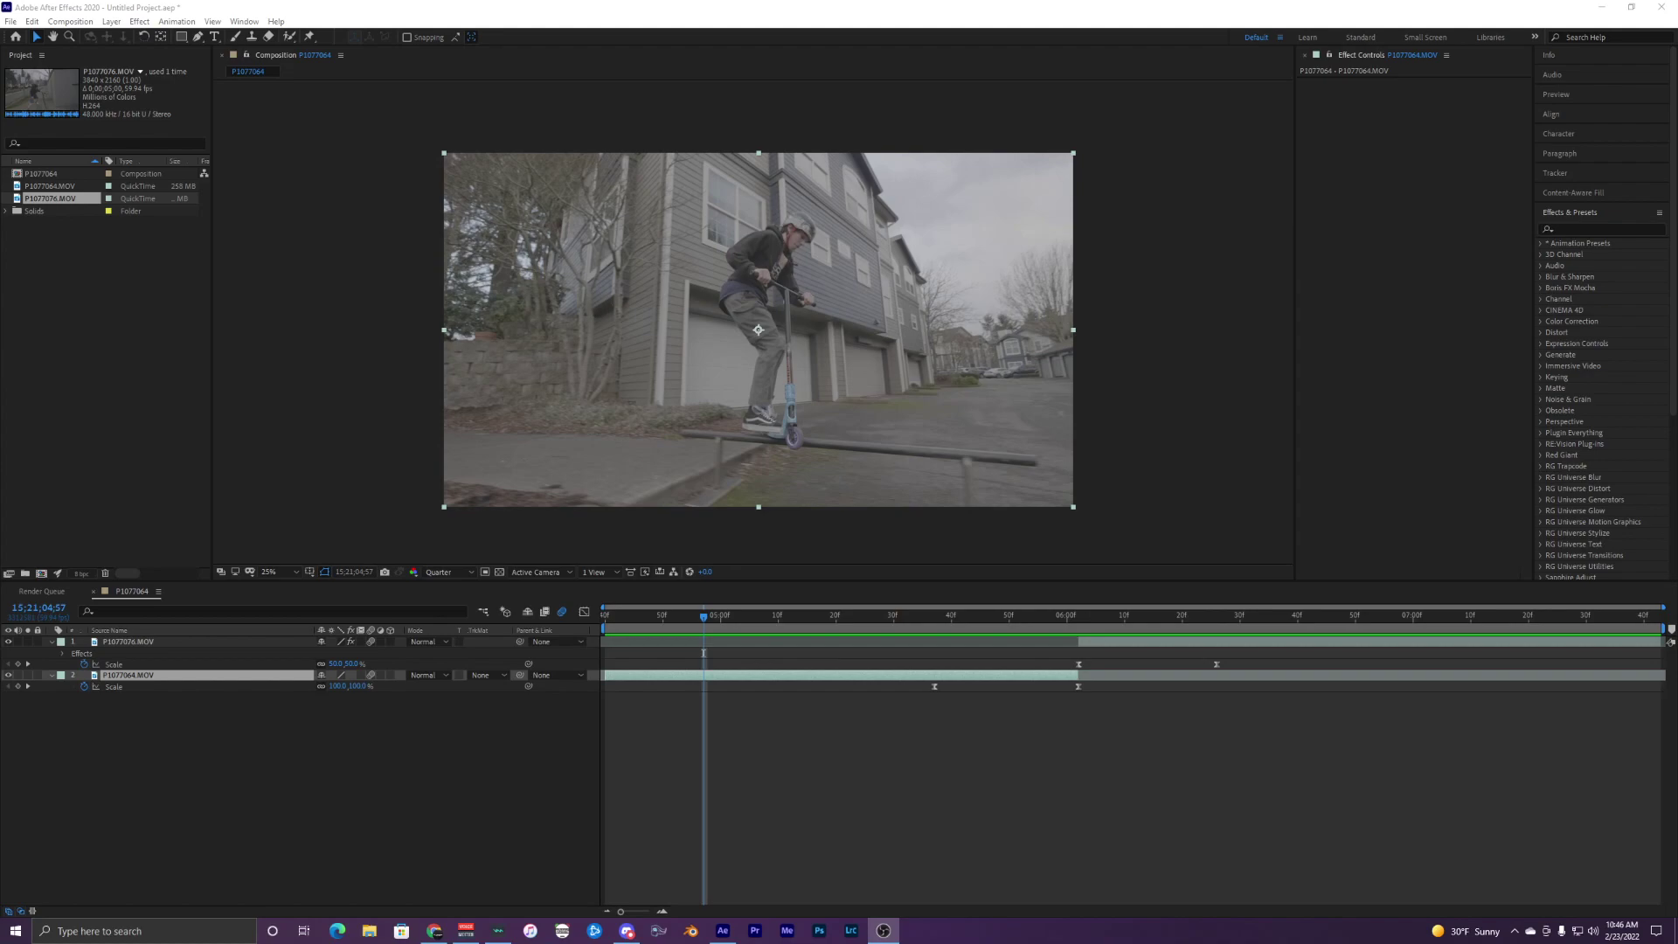
# Preview the existing zoom transition between the P1077064.MOV and P1077076.MOV clips
pyautogui.press('space')
pyautogui.click(735, 631)
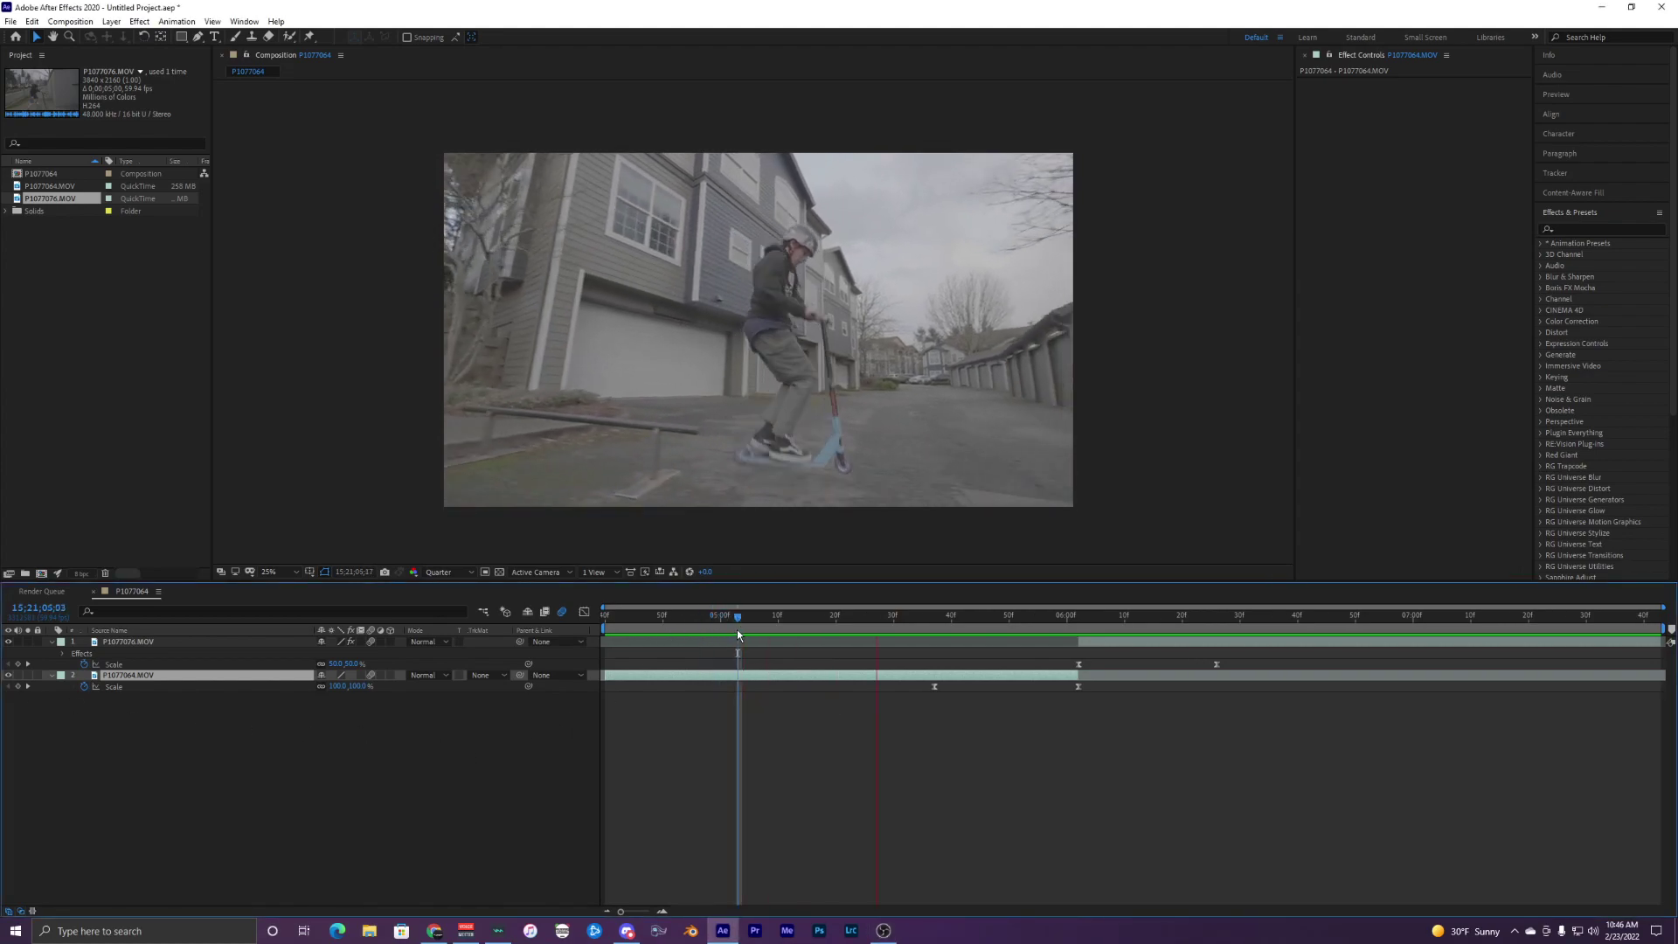
pyautogui.click(714, 622)
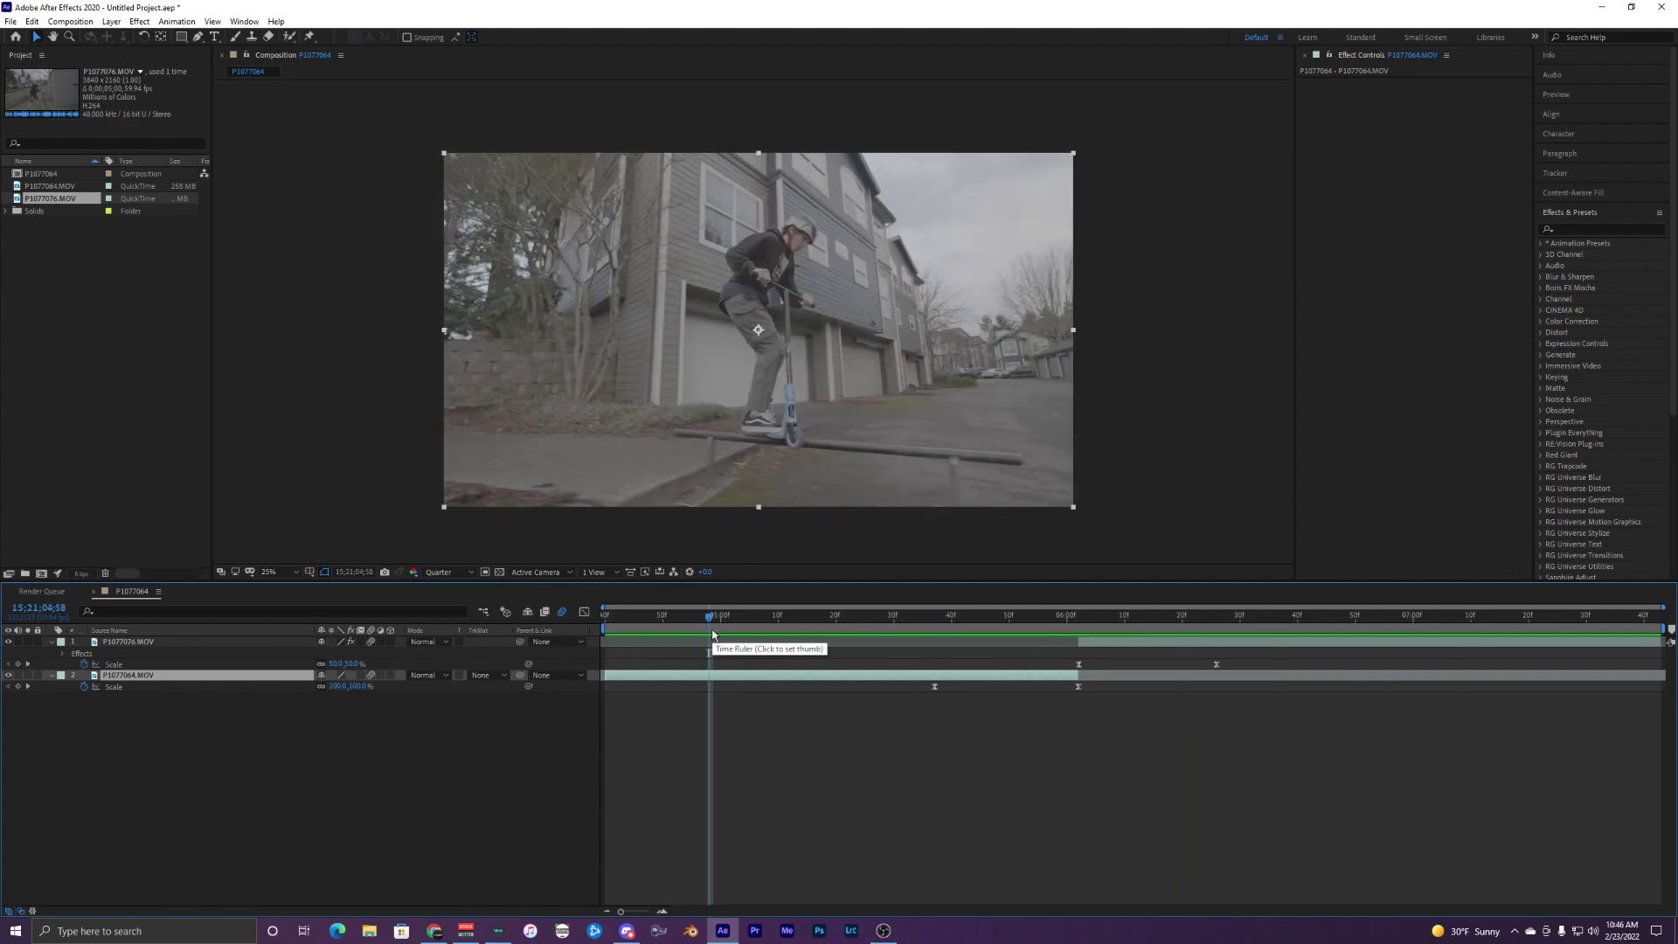
pyautogui.press('space')
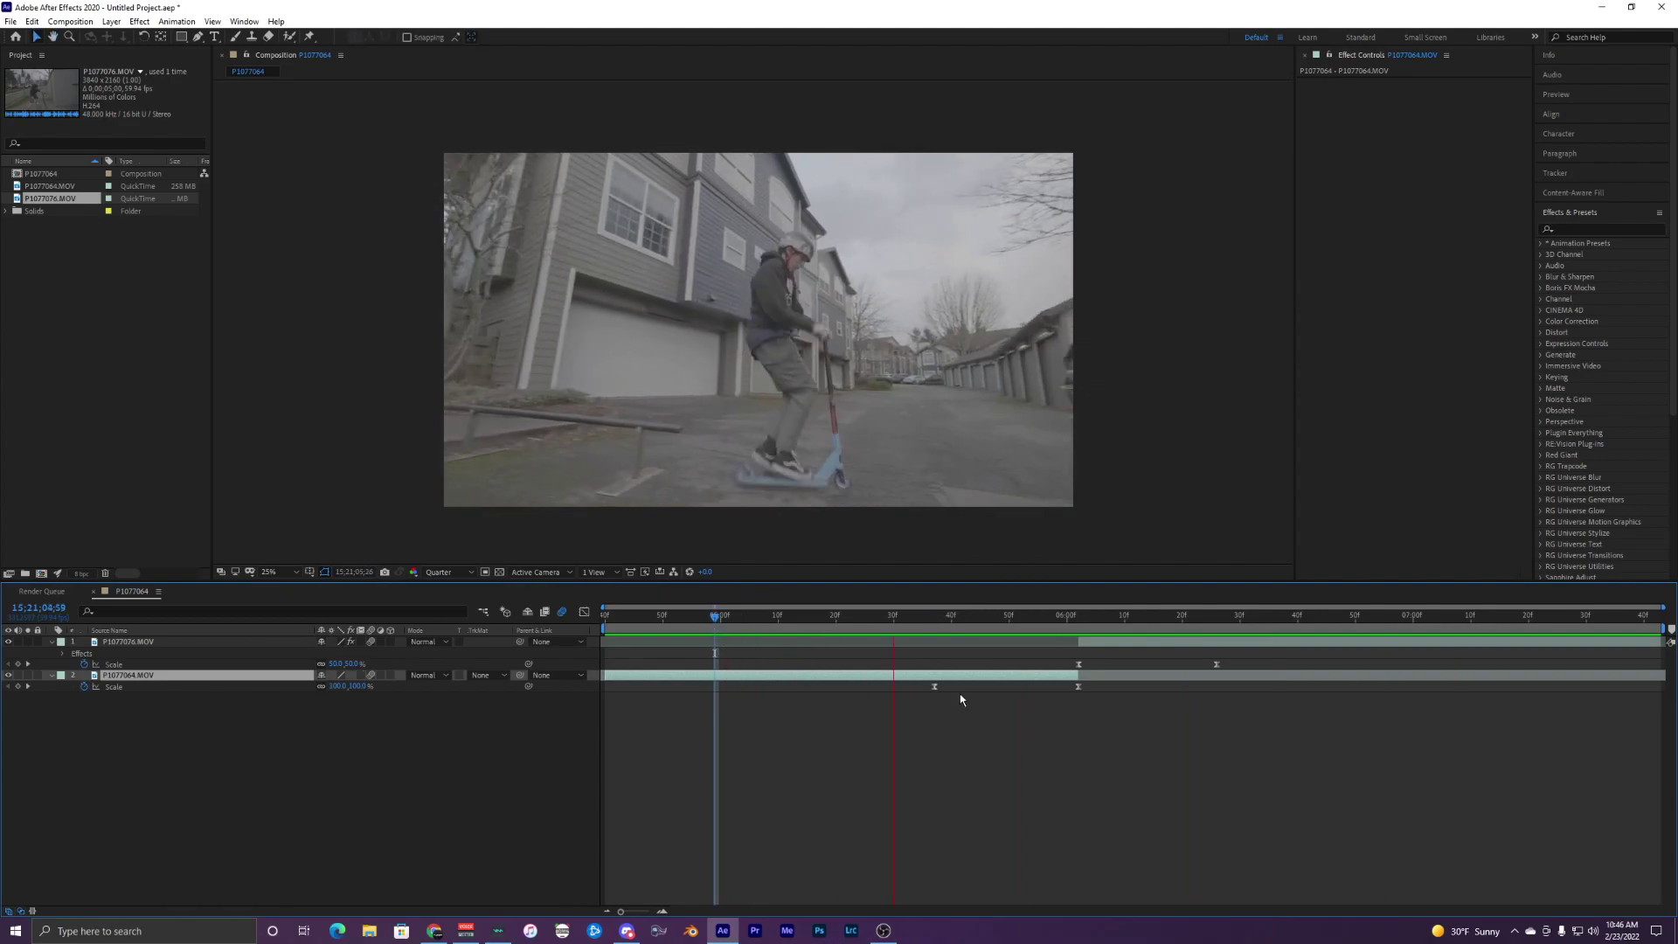
pyautogui.click(1116, 626)
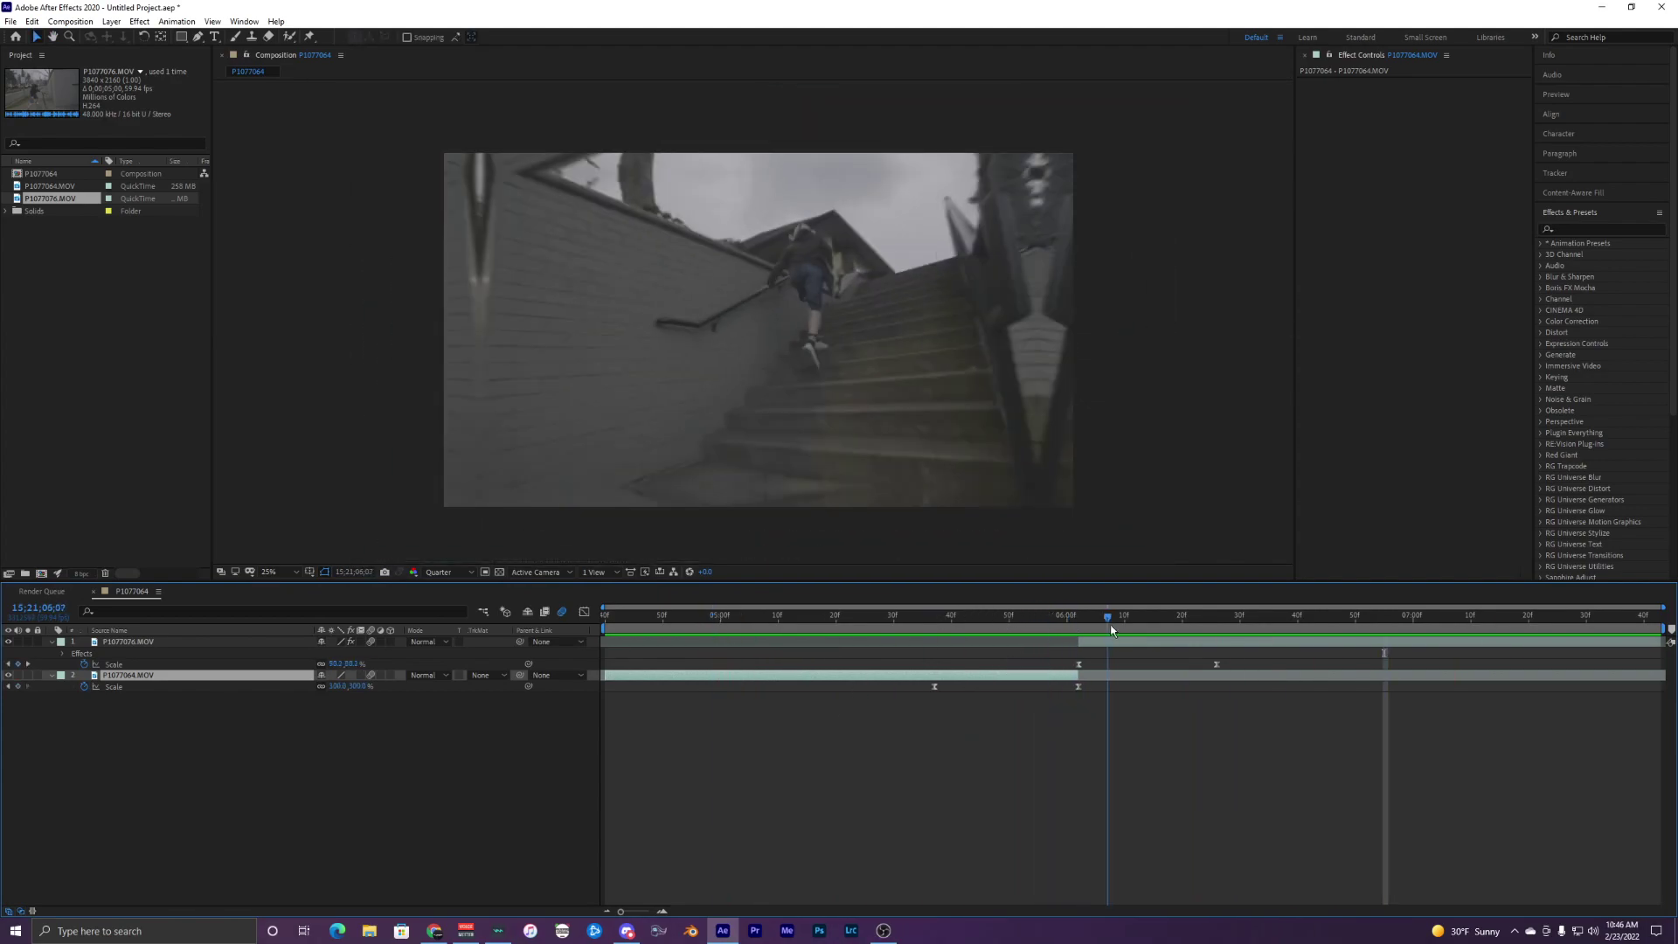
pyautogui.moveTo(1108, 632); pyautogui.dragTo(963, 644)
pyautogui.click(1119, 640)
pyautogui.click(955, 678)
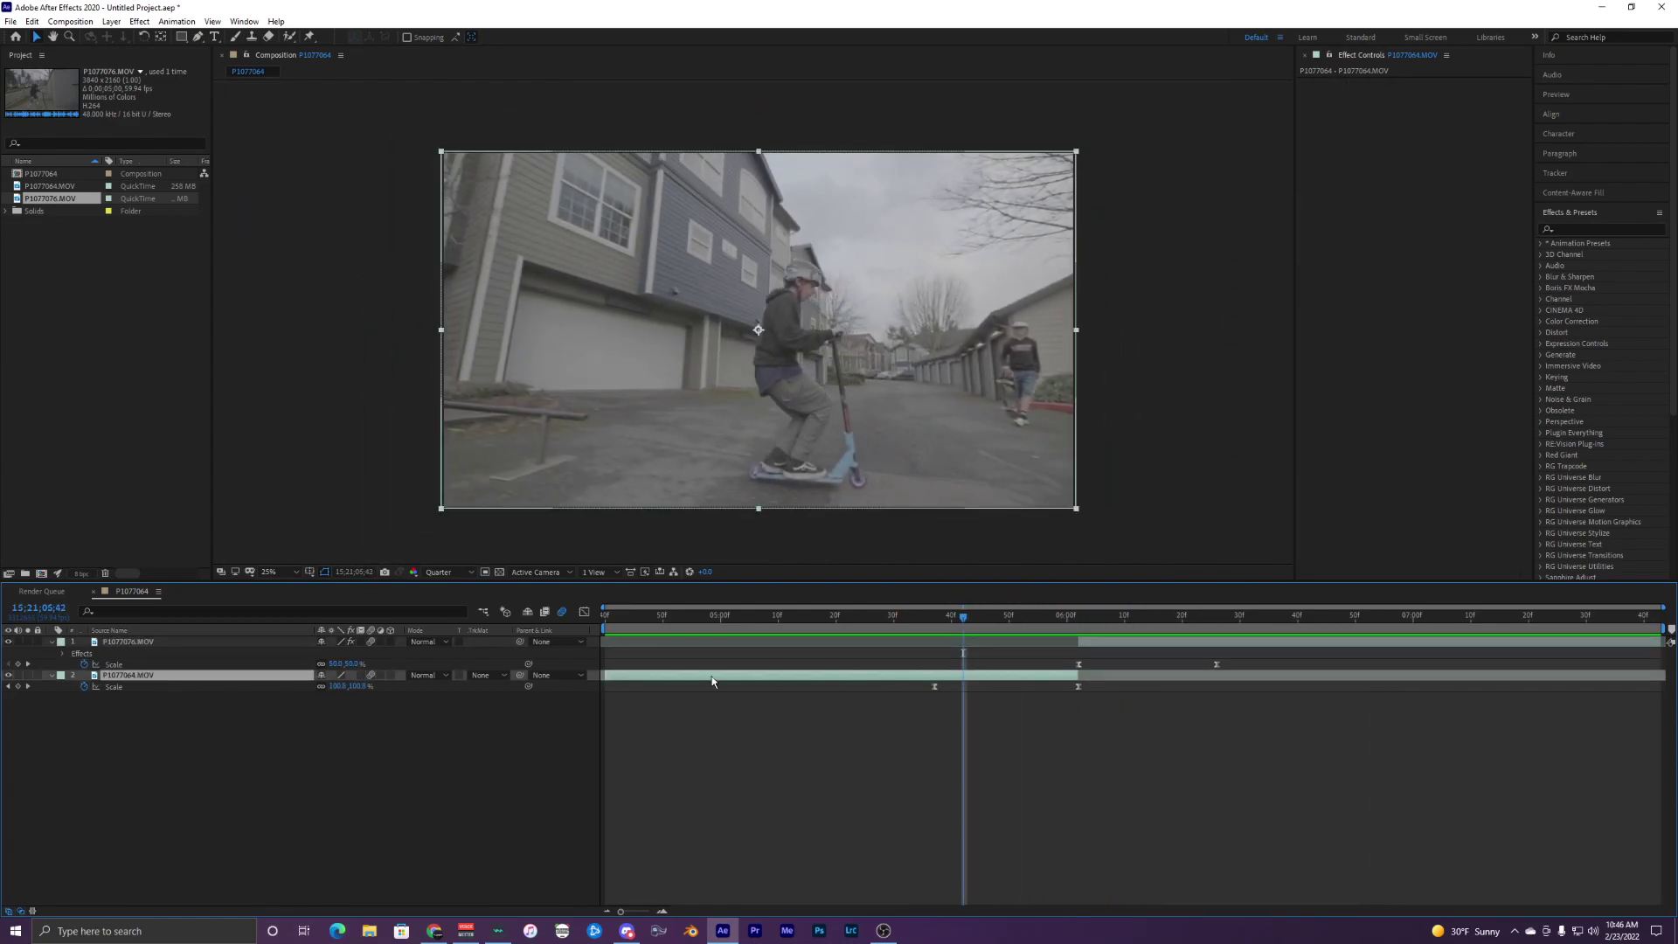
pyautogui.click(159, 644)
pyautogui.click(146, 675)
pyautogui.moveTo(1040, 705); pyautogui.dragTo(1116, 686)
pyautogui.click(1128, 689)
pyautogui.click(933, 675)
pyautogui.moveTo(962, 617); pyautogui.dragTo(1119, 689)
pyautogui.click(947, 698)
pyautogui.click(949, 674)
pyautogui.click(1059, 715)
pyautogui.click(936, 676)
pyautogui.click(946, 686)
pyautogui.click(937, 676)
pyautogui.click(911, 722)
pyautogui.click(900, 678)
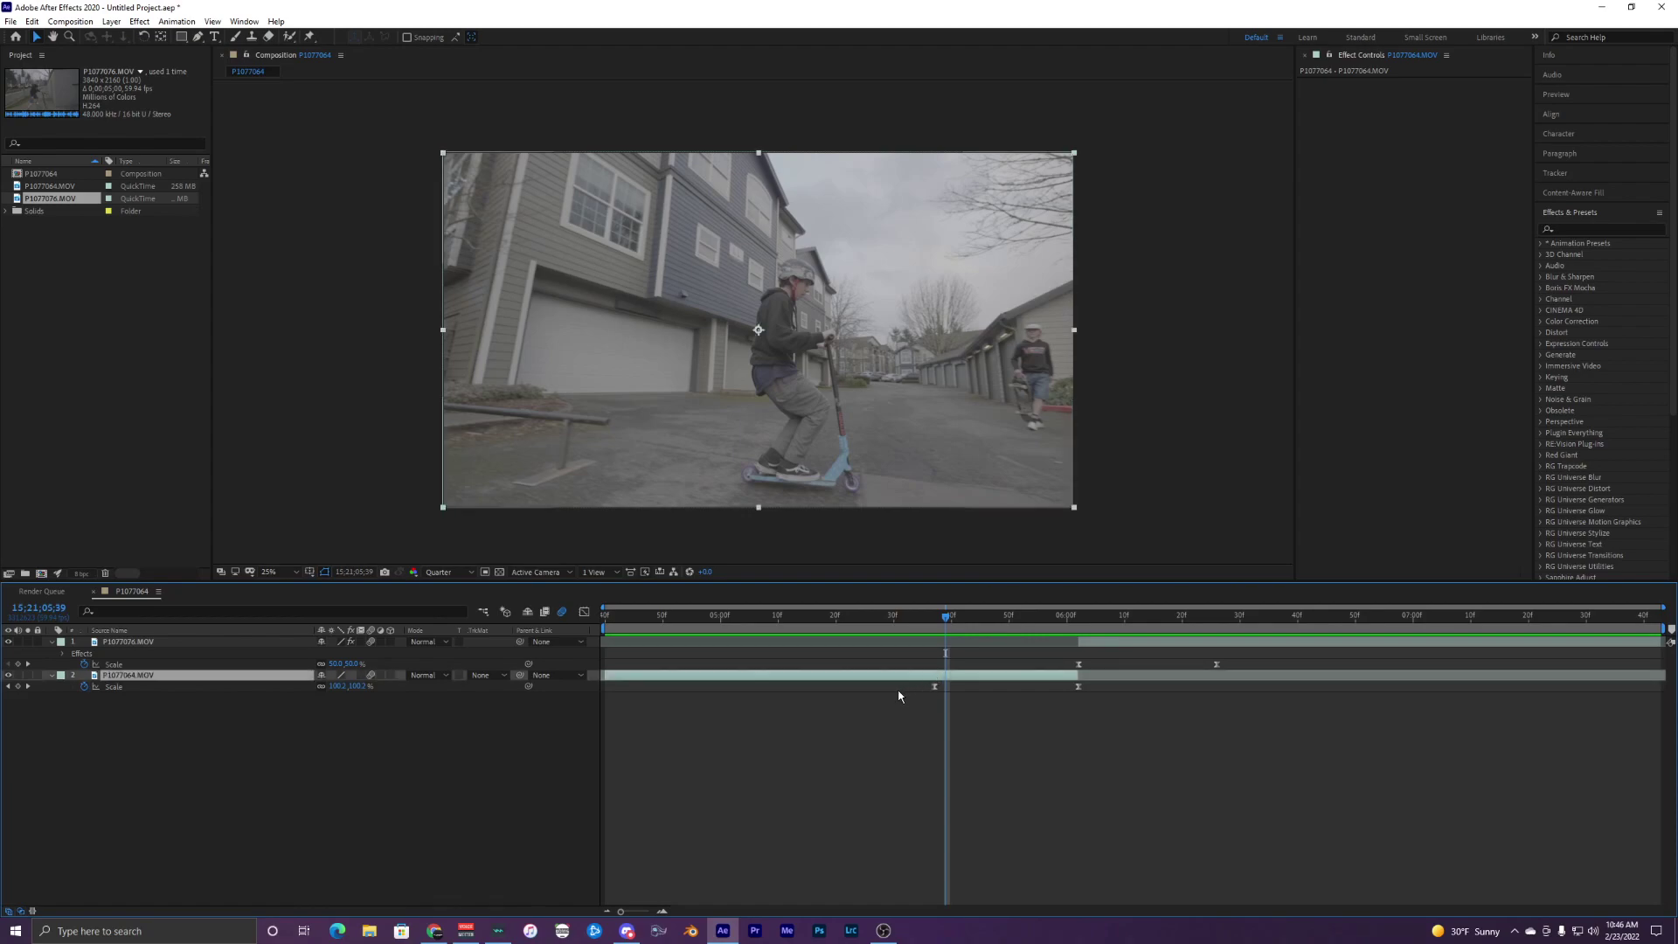
pyautogui.moveTo(897, 695); pyautogui.dragTo(1168, 693)
pyautogui.click(1030, 728)
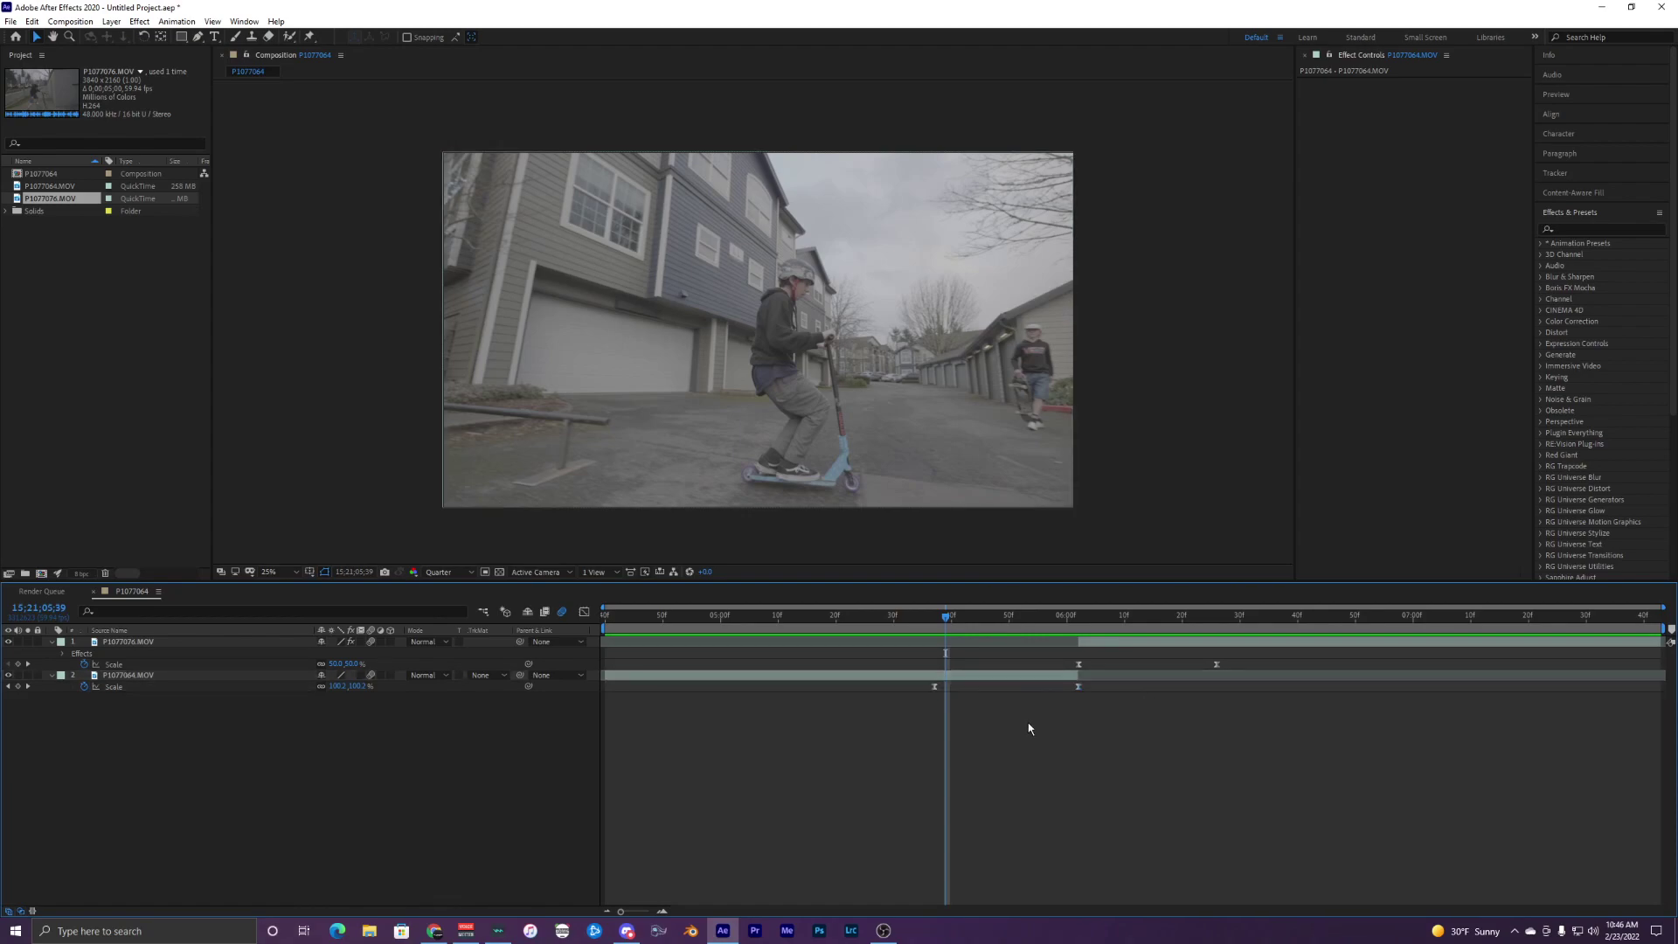
pyautogui.click(950, 678)
pyautogui.click(951, 707)
pyautogui.click(954, 677)
pyautogui.click(947, 712)
pyautogui.moveTo(1096, 695); pyautogui.dragTo(853, 691)
pyautogui.click(884, 696)
pyautogui.click(906, 679)
pyautogui.click(942, 710)
pyautogui.click(970, 678)
pyautogui.click(954, 712)
pyautogui.moveTo(879, 694); pyautogui.dragTo(1175, 681)
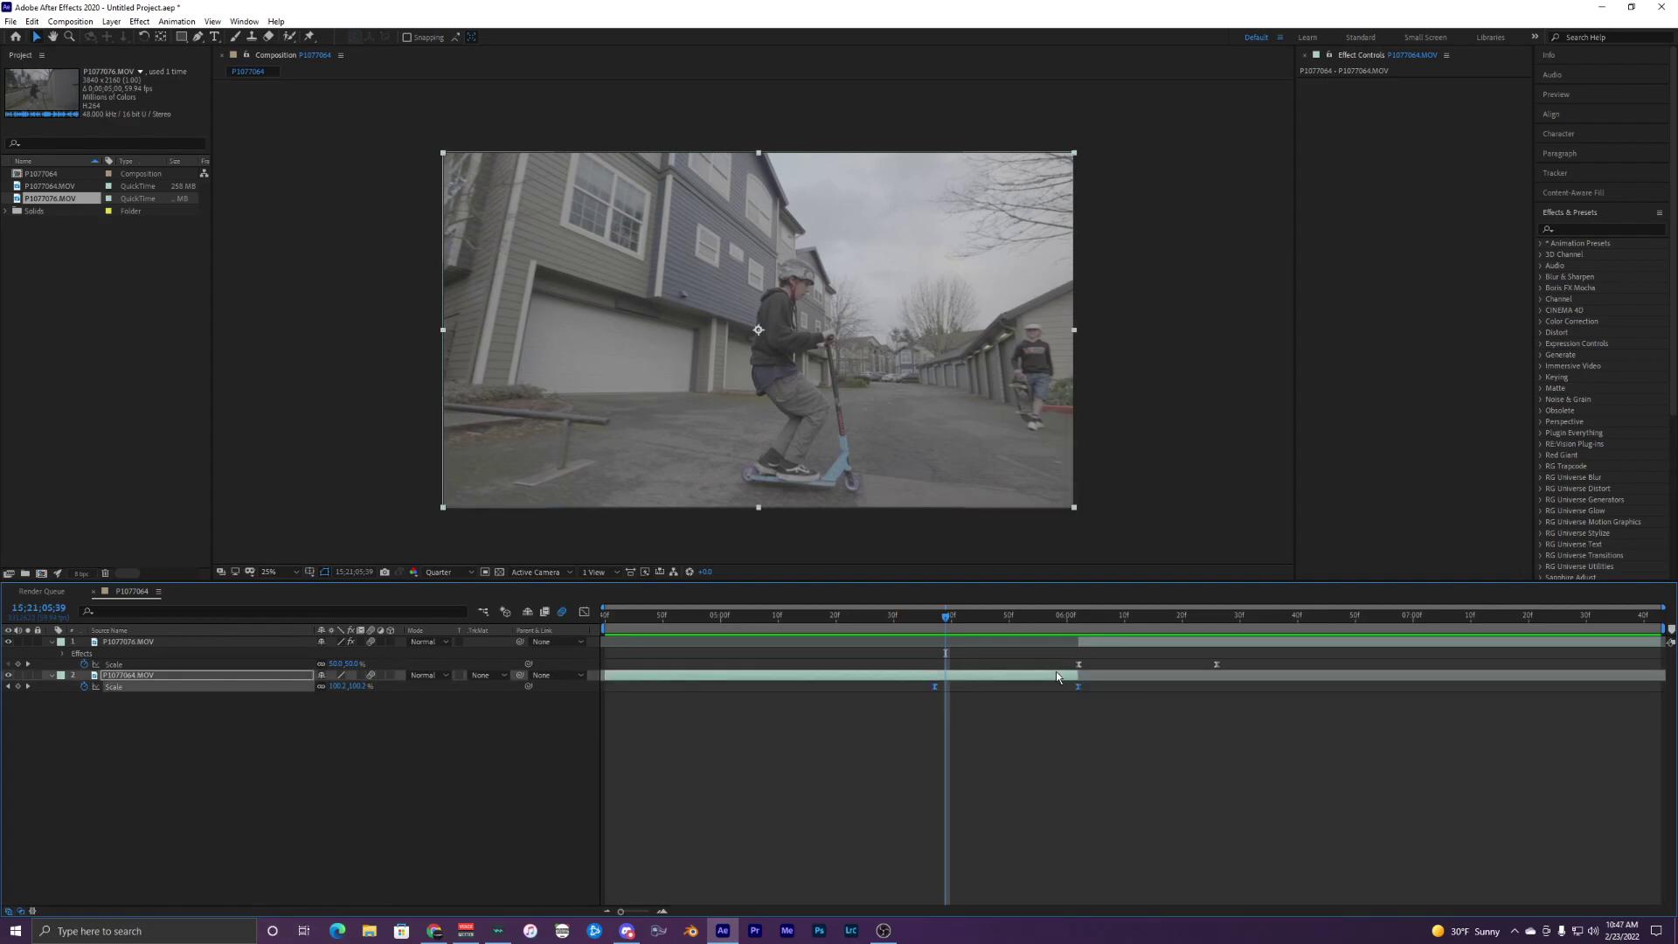
pyautogui.click(964, 695)
pyautogui.click(966, 677)
pyautogui.click(974, 711)
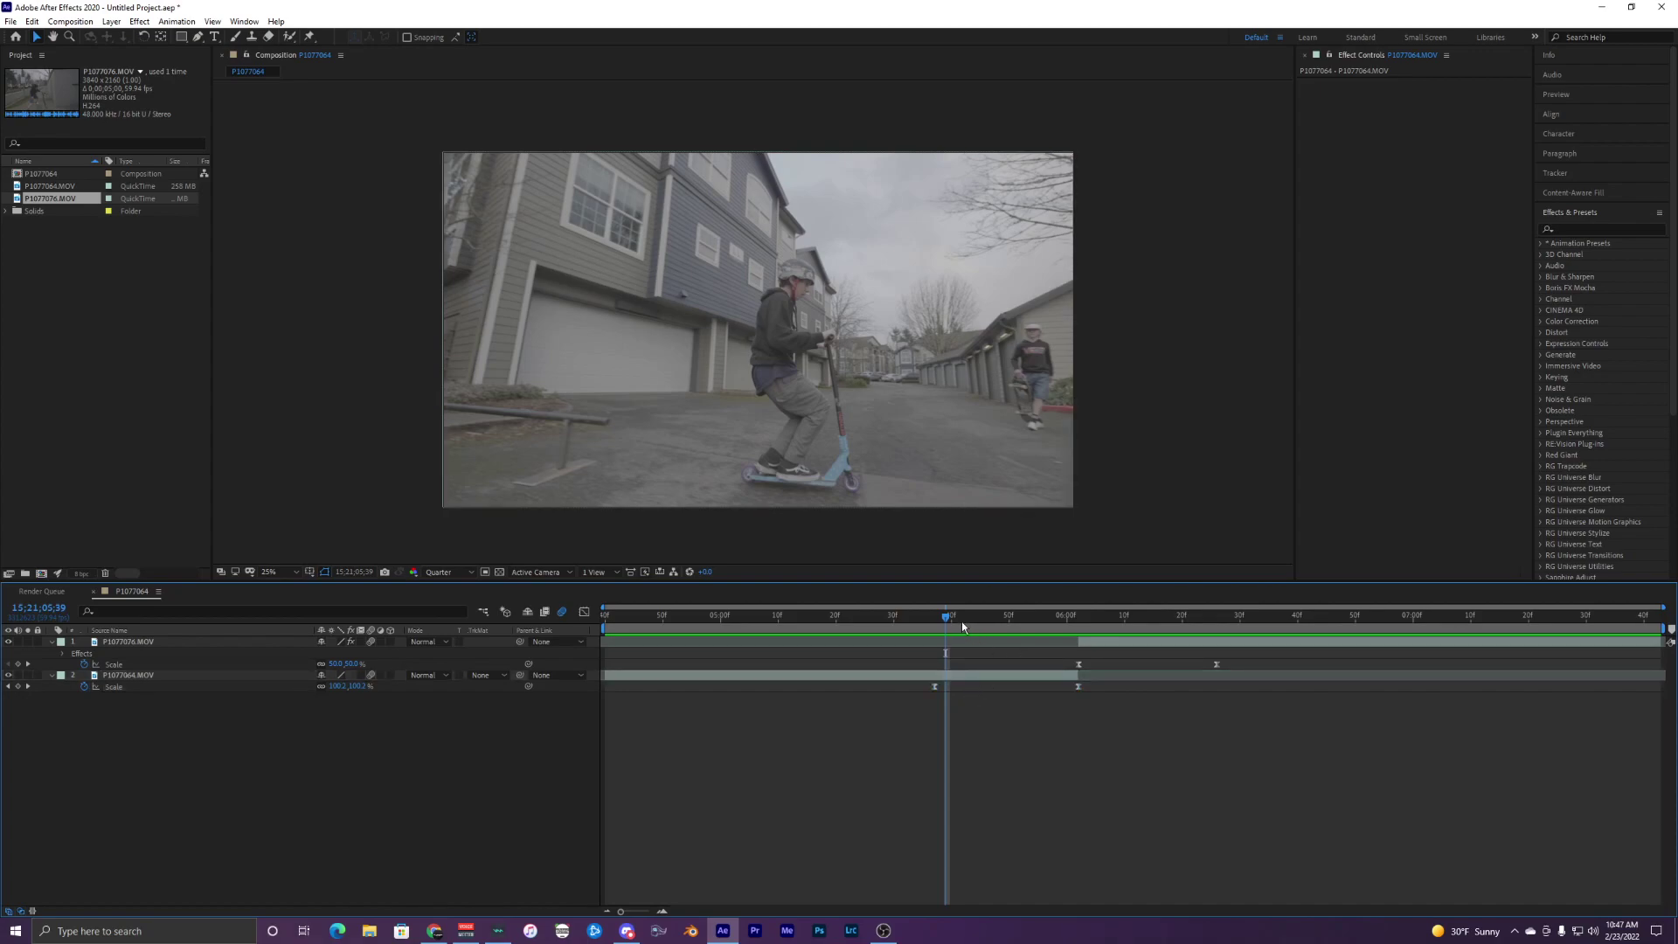
# Search the effects for "camera lens" and select Camera Lens Blur
pyautogui.moveTo(962, 626)
pyautogui.mouseDown()
pyautogui.moveTo(949, 623)
pyautogui.moveTo(1091, 622)
pyautogui.moveTo(900, 622)
pyautogui.moveTo(941, 618)
pyautogui.mouseUp()
pyautogui.click(923, 675)
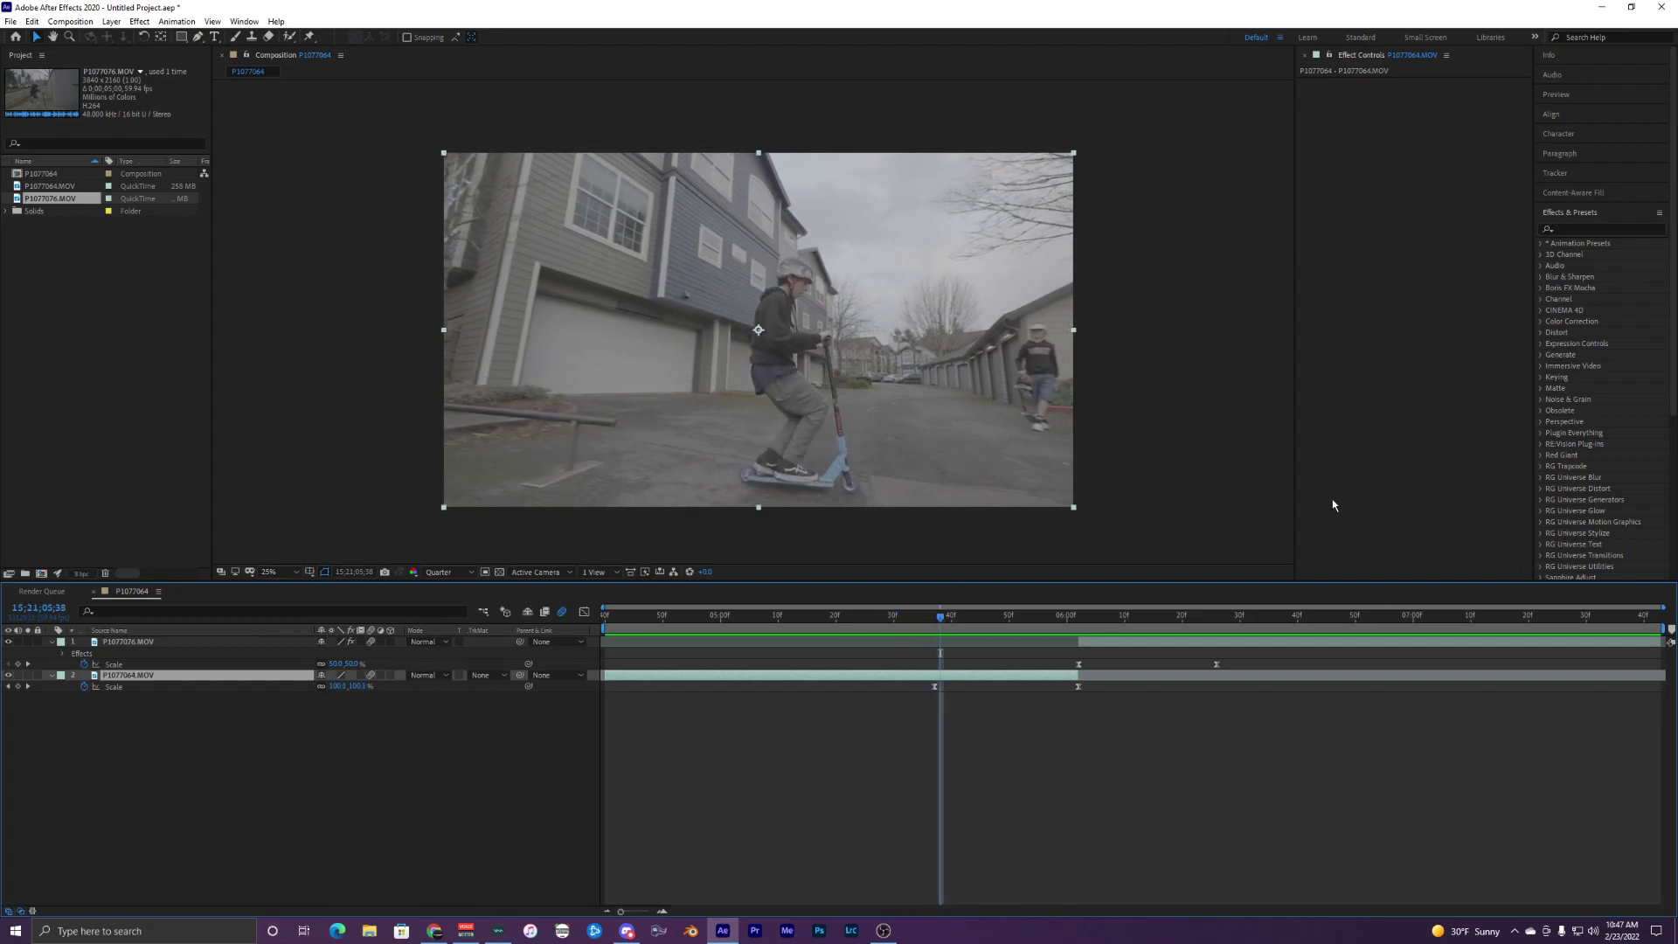
pyautogui.click(1584, 228)
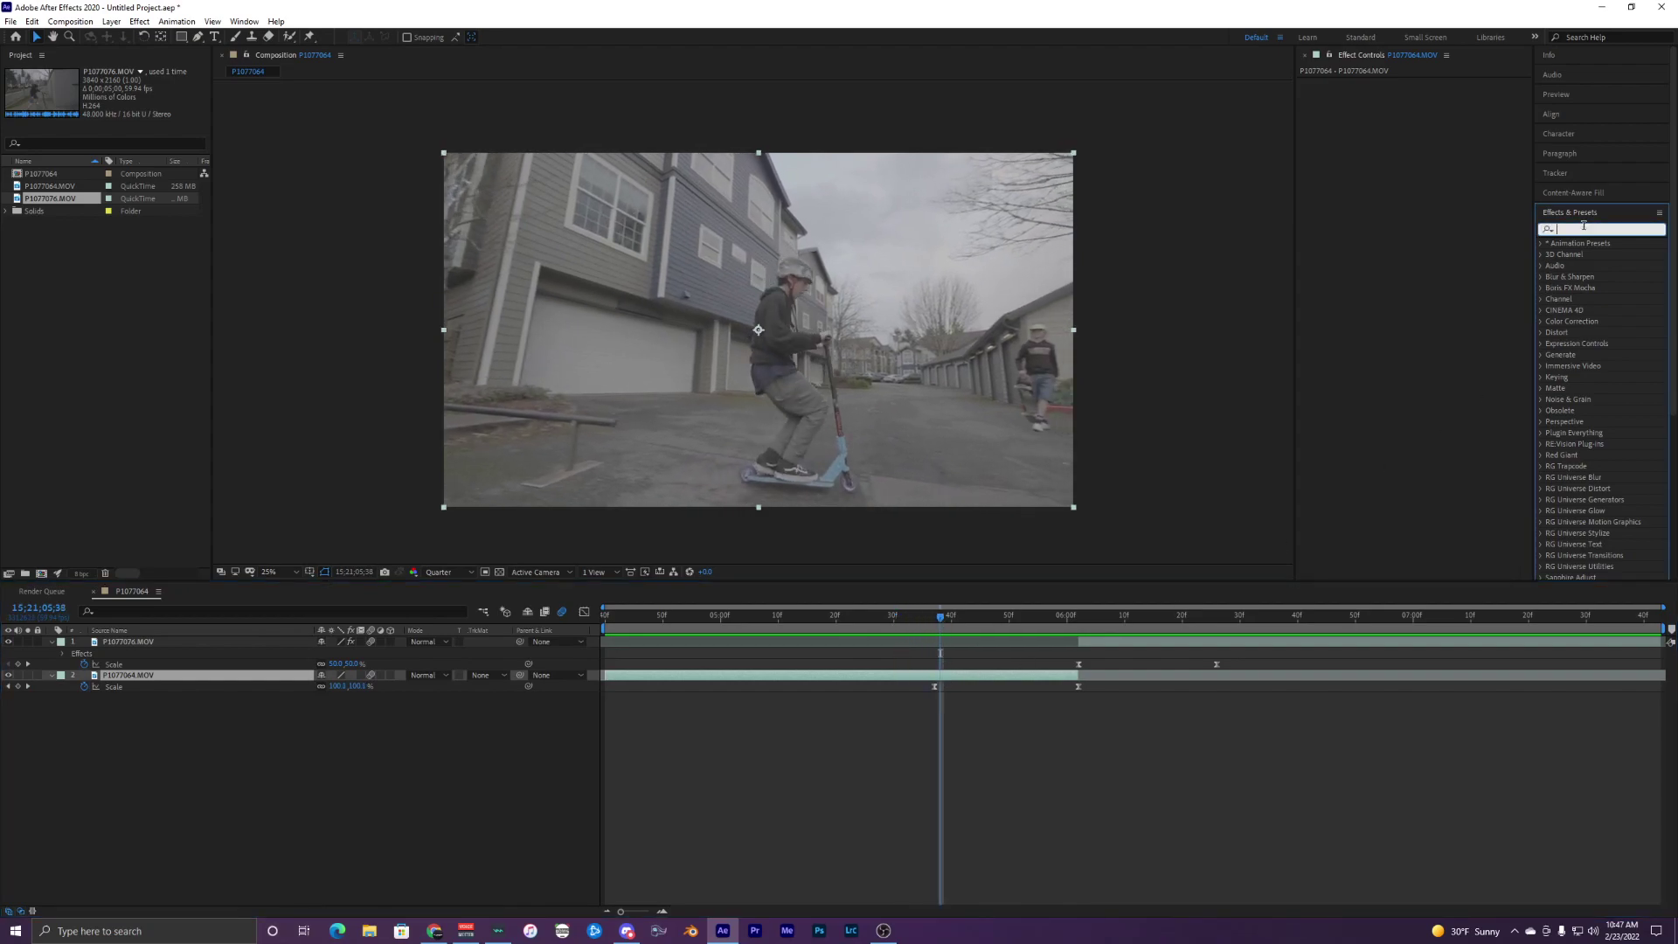
pyautogui.write('camera lens')
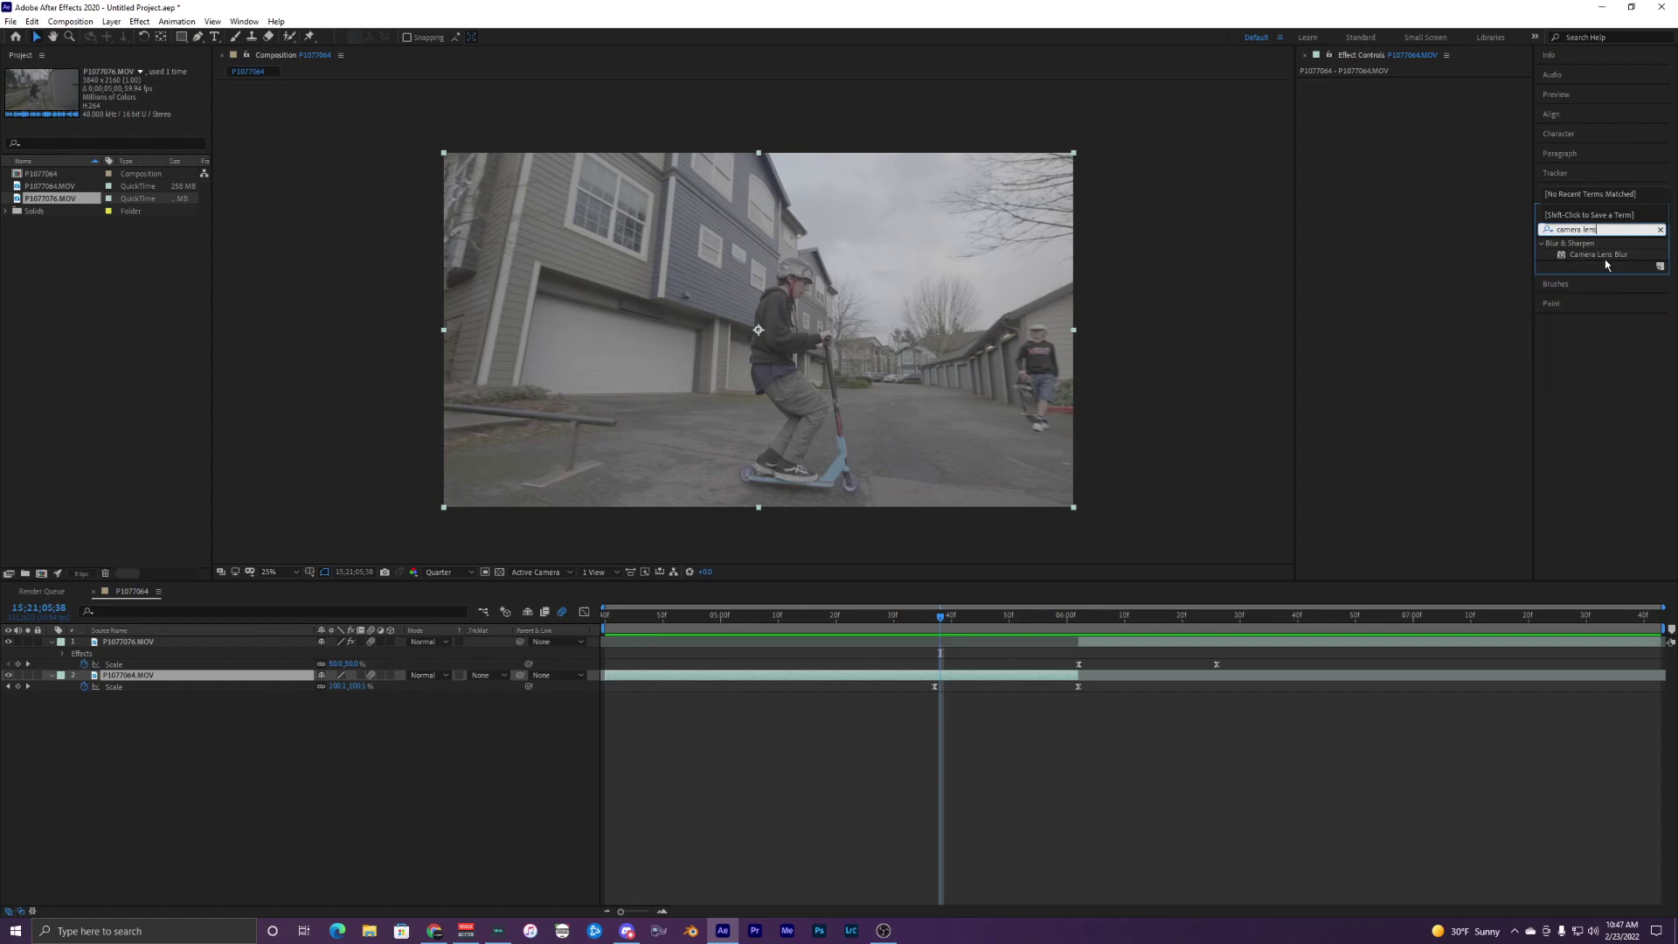
pyautogui.click(1600, 256)
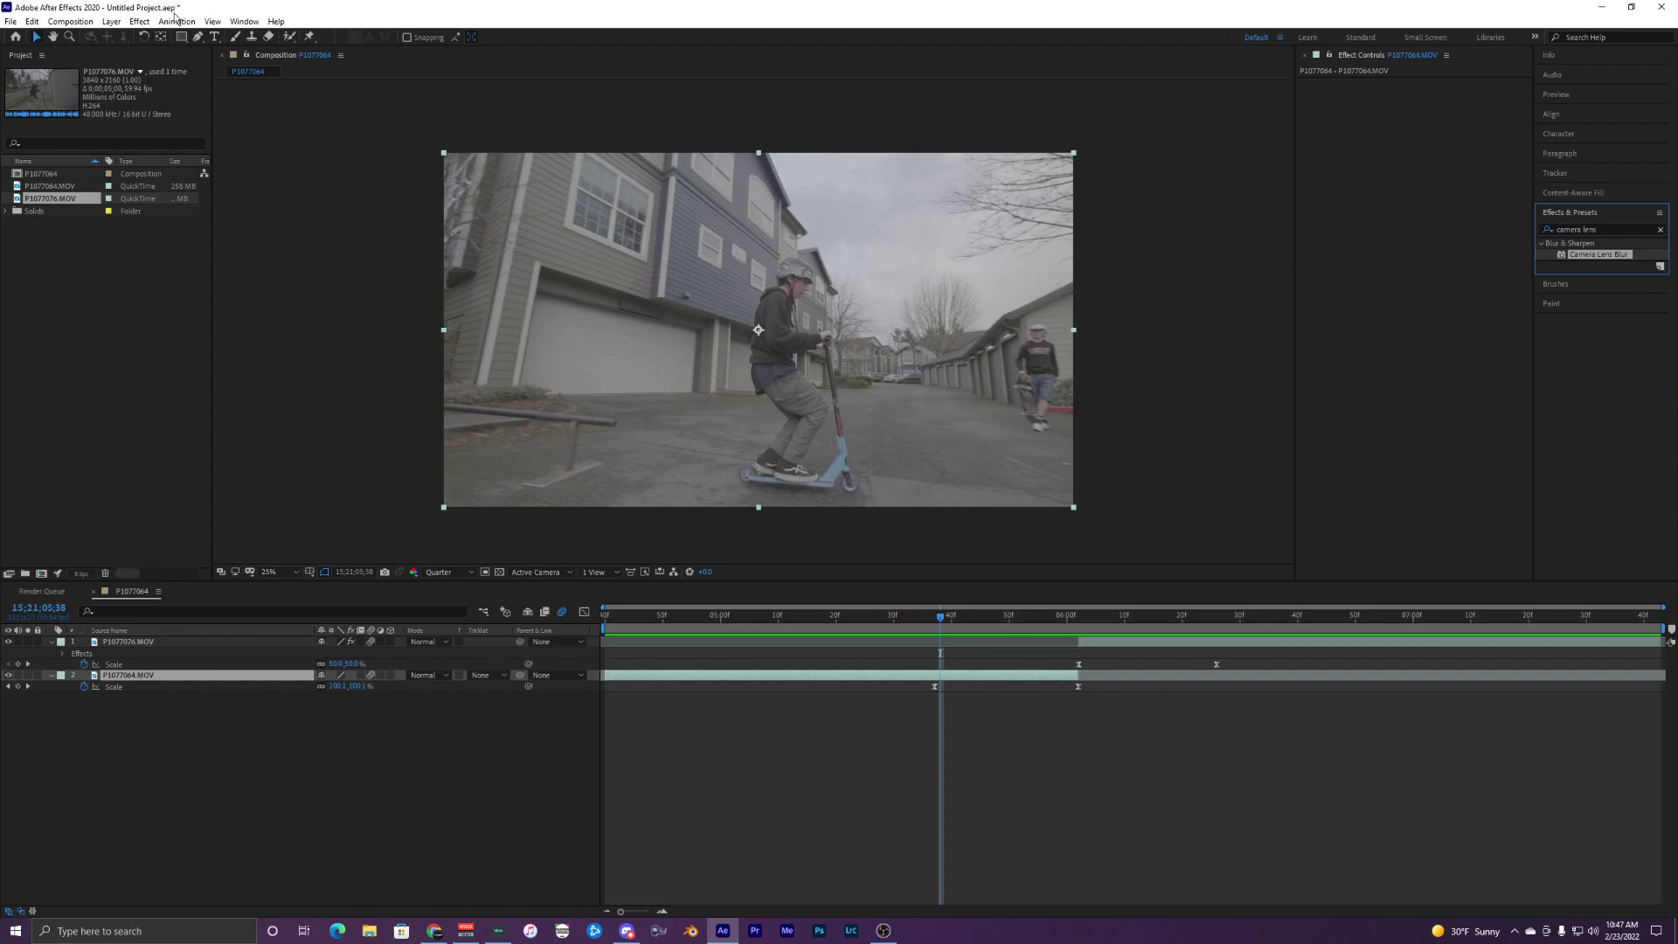
# Create a new adjustment layer and place it above both video clips in the layer stack
pyautogui.click(111, 21)
pyautogui.click(802, 711)
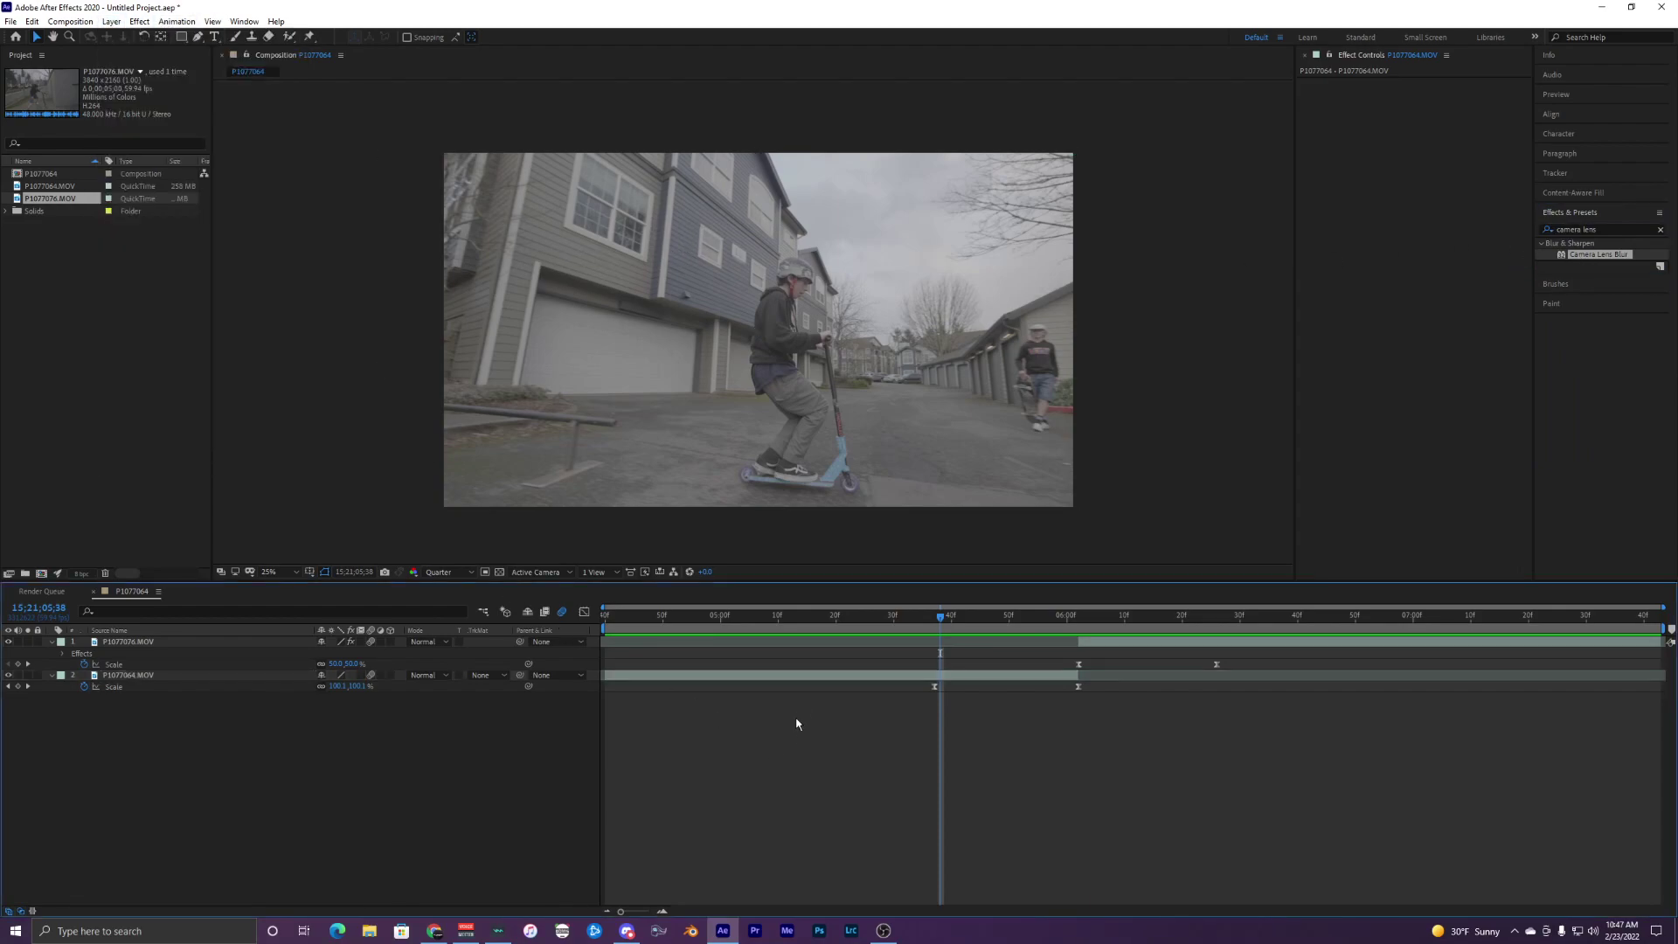
pyautogui.click(986, 675)
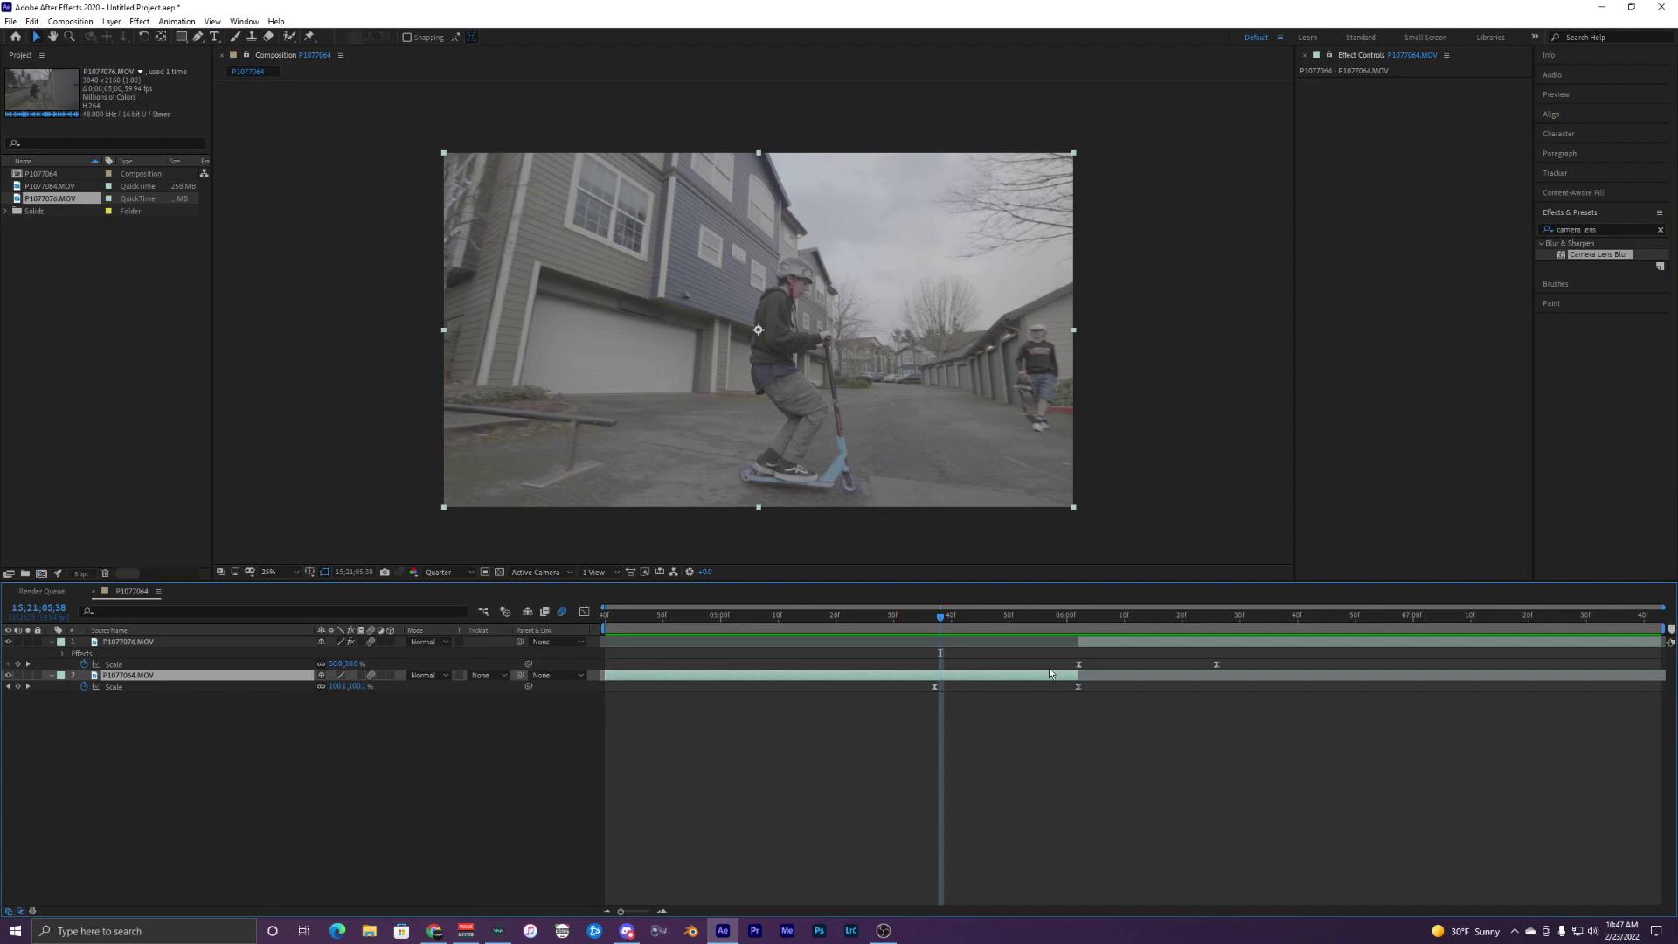
pyautogui.click(1116, 643)
pyautogui.click(1078, 671)
pyautogui.click(1108, 619)
pyautogui.click(987, 619)
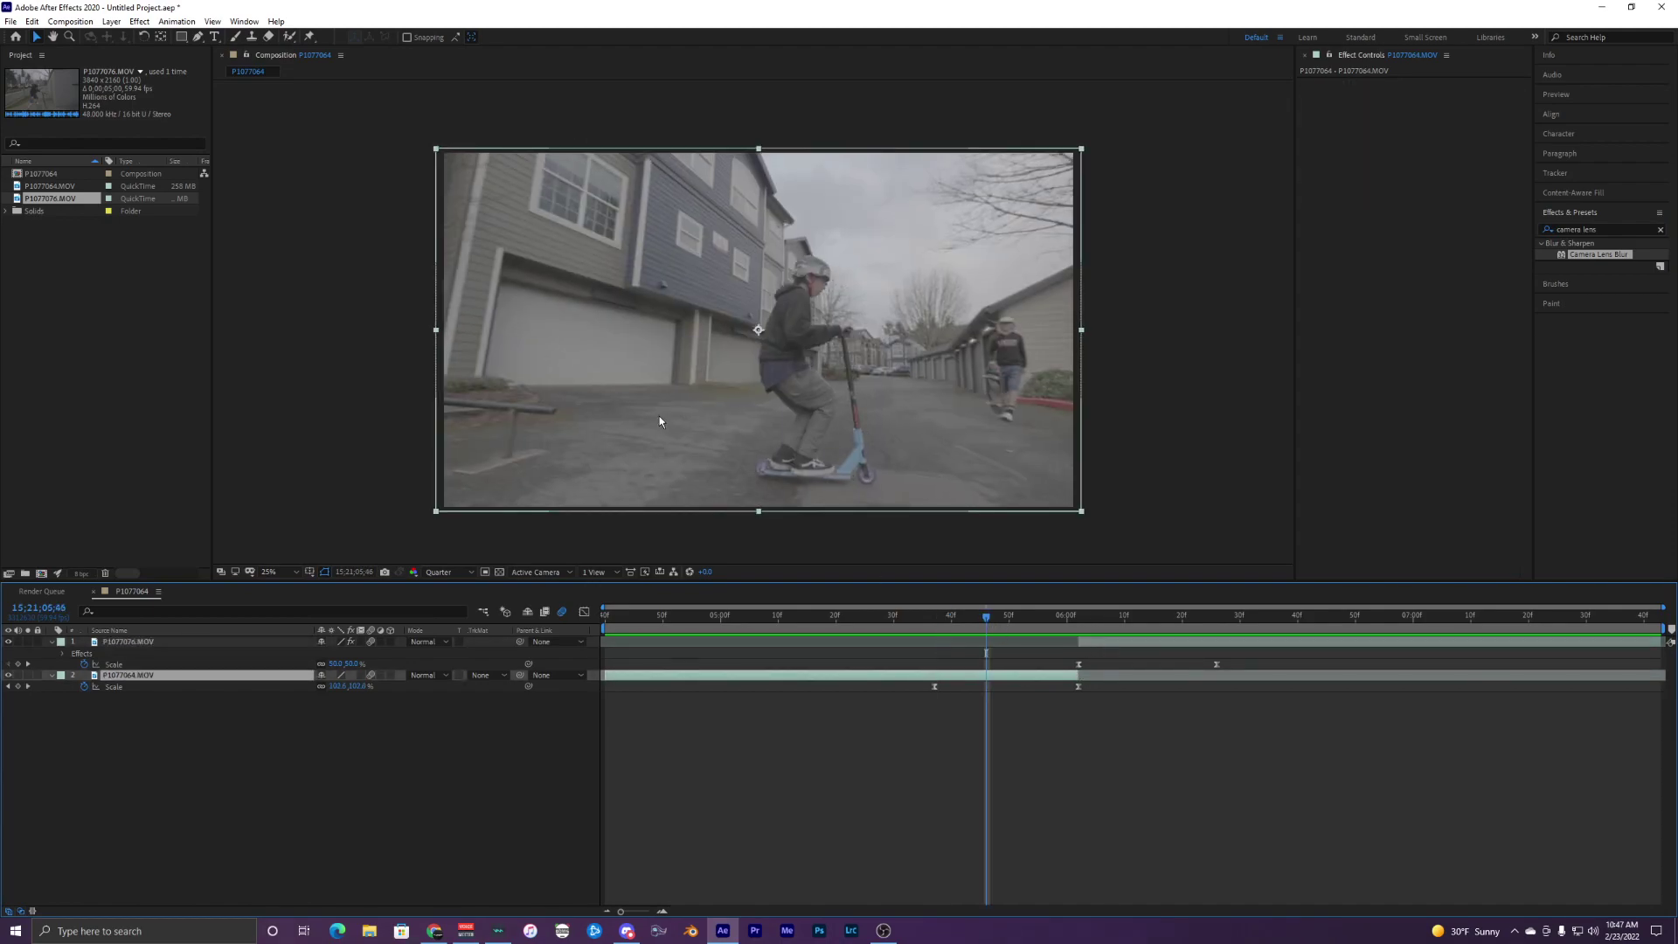
pyautogui.click(111, 21)
pyautogui.moveTo(218, 36)
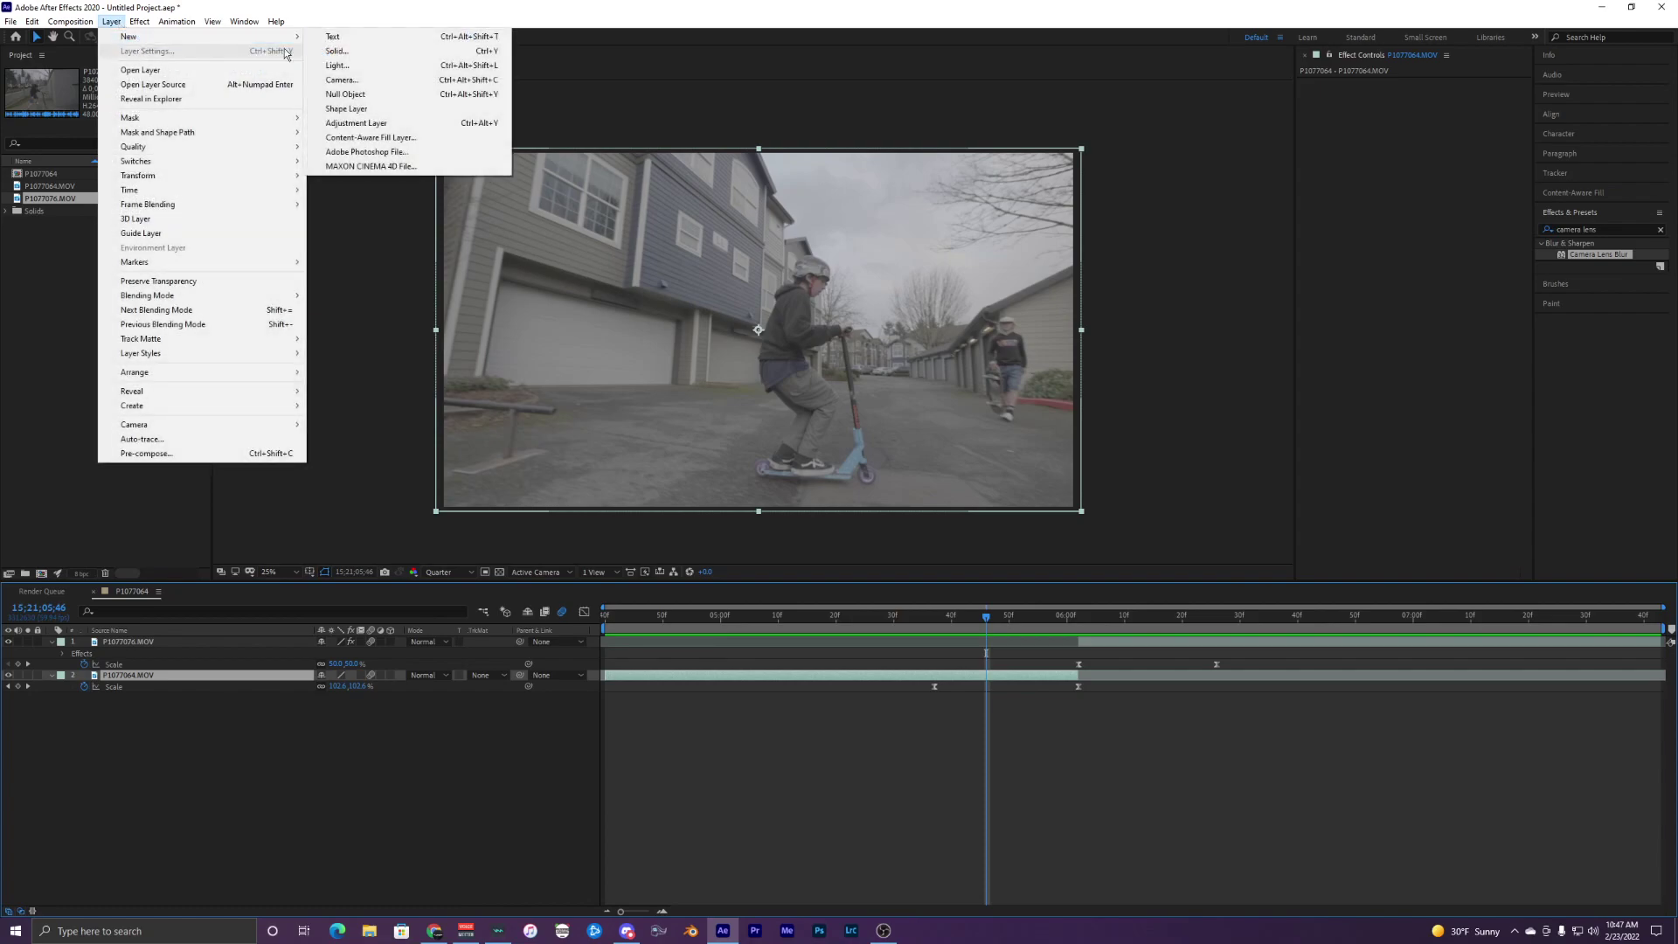
pyautogui.click(373, 121)
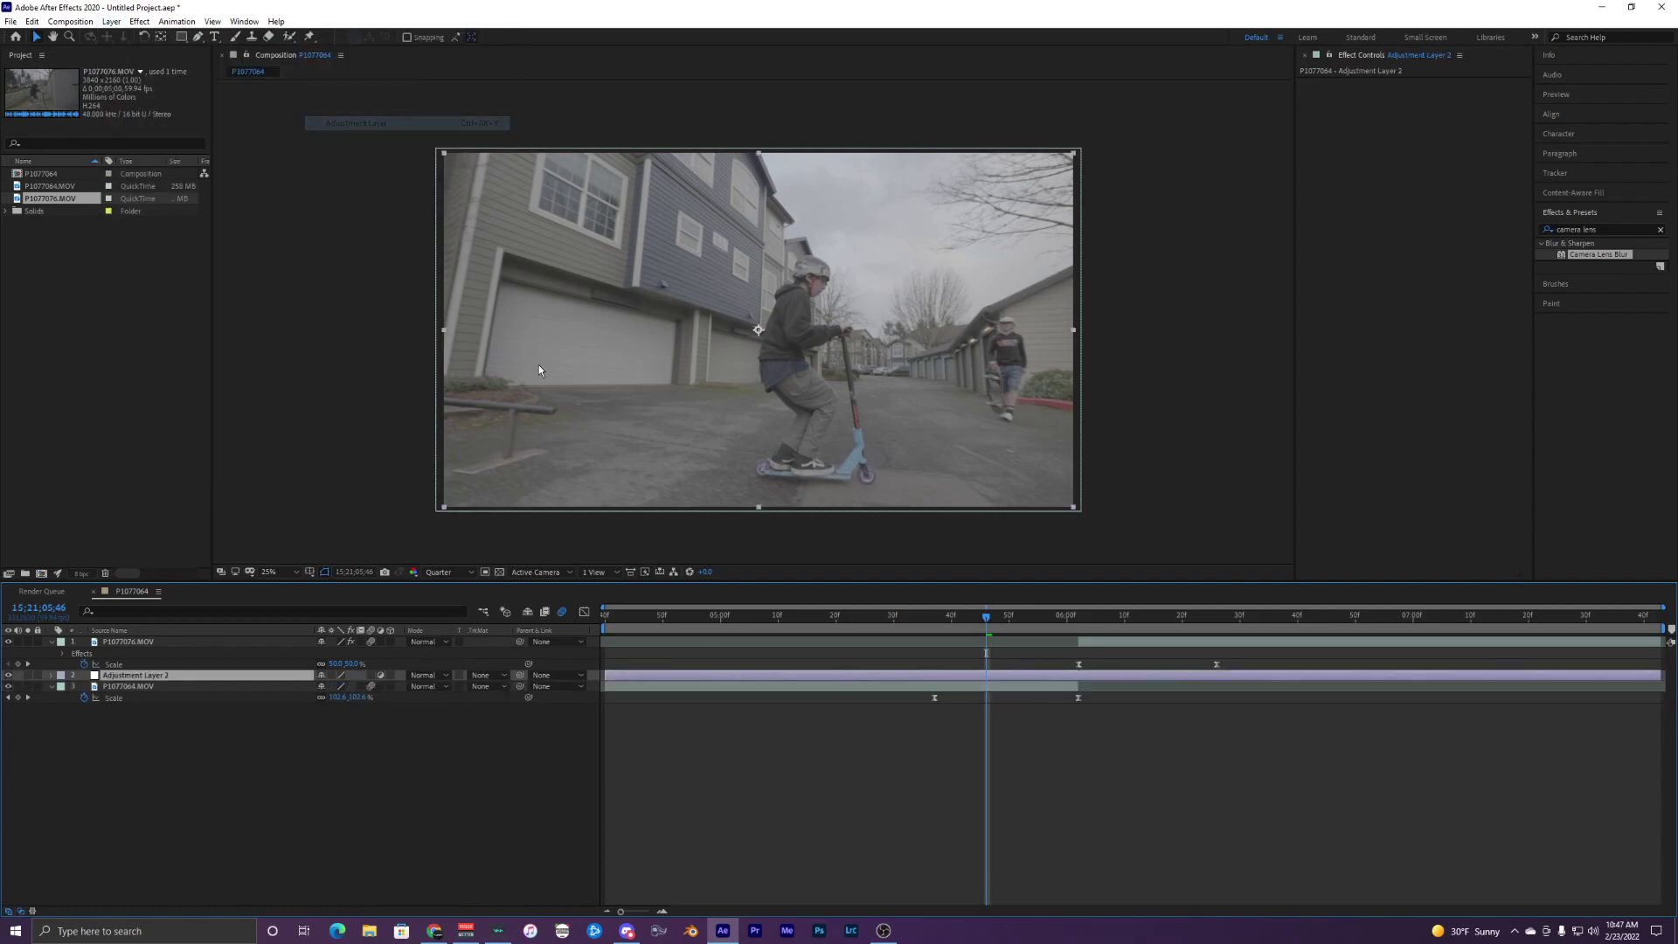
pyautogui.moveTo(175, 671); pyautogui.dragTo(178, 640)
# Apply the Camera Lens Blur effect to the new adjustment layer
pyautogui.moveTo(991, 618)
pyautogui.mouseDown()
pyautogui.moveTo(940, 621)
pyautogui.moveTo(1015, 618)
pyautogui.mouseUp()
pyautogui.moveTo(1598, 255); pyautogui.dragTo(995, 637)
pyautogui.click(992, 647)
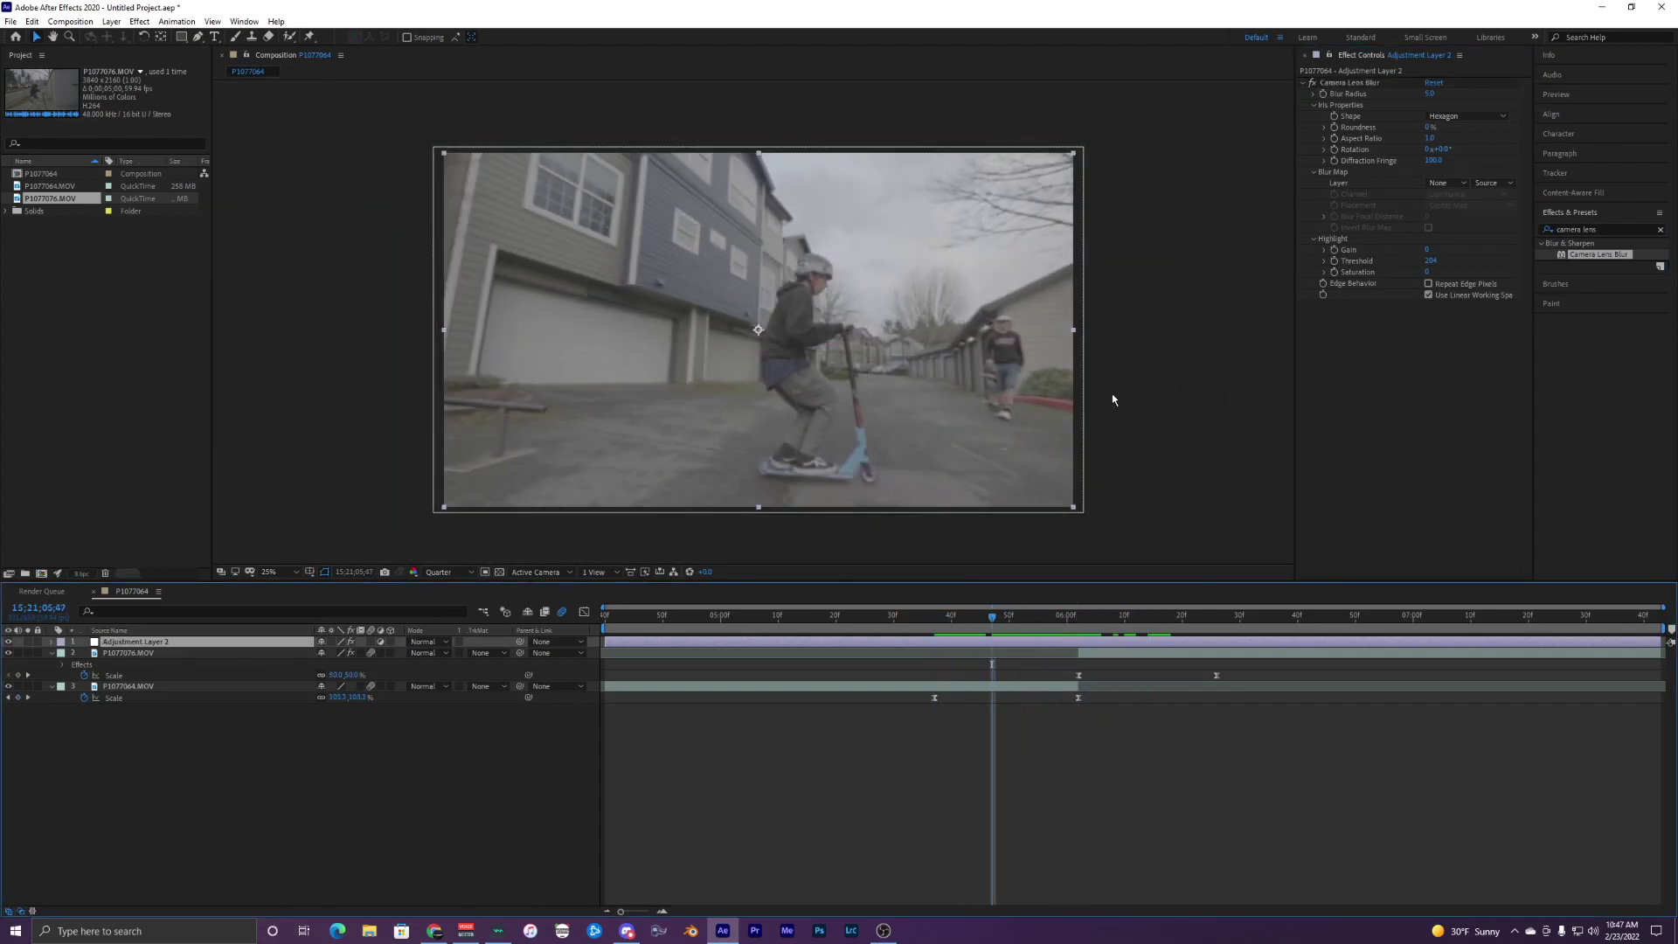
# Set the Camera Lens Blur's Blur Radius to 0 and its highlight Gain to 30
pyautogui.click(1431, 94)
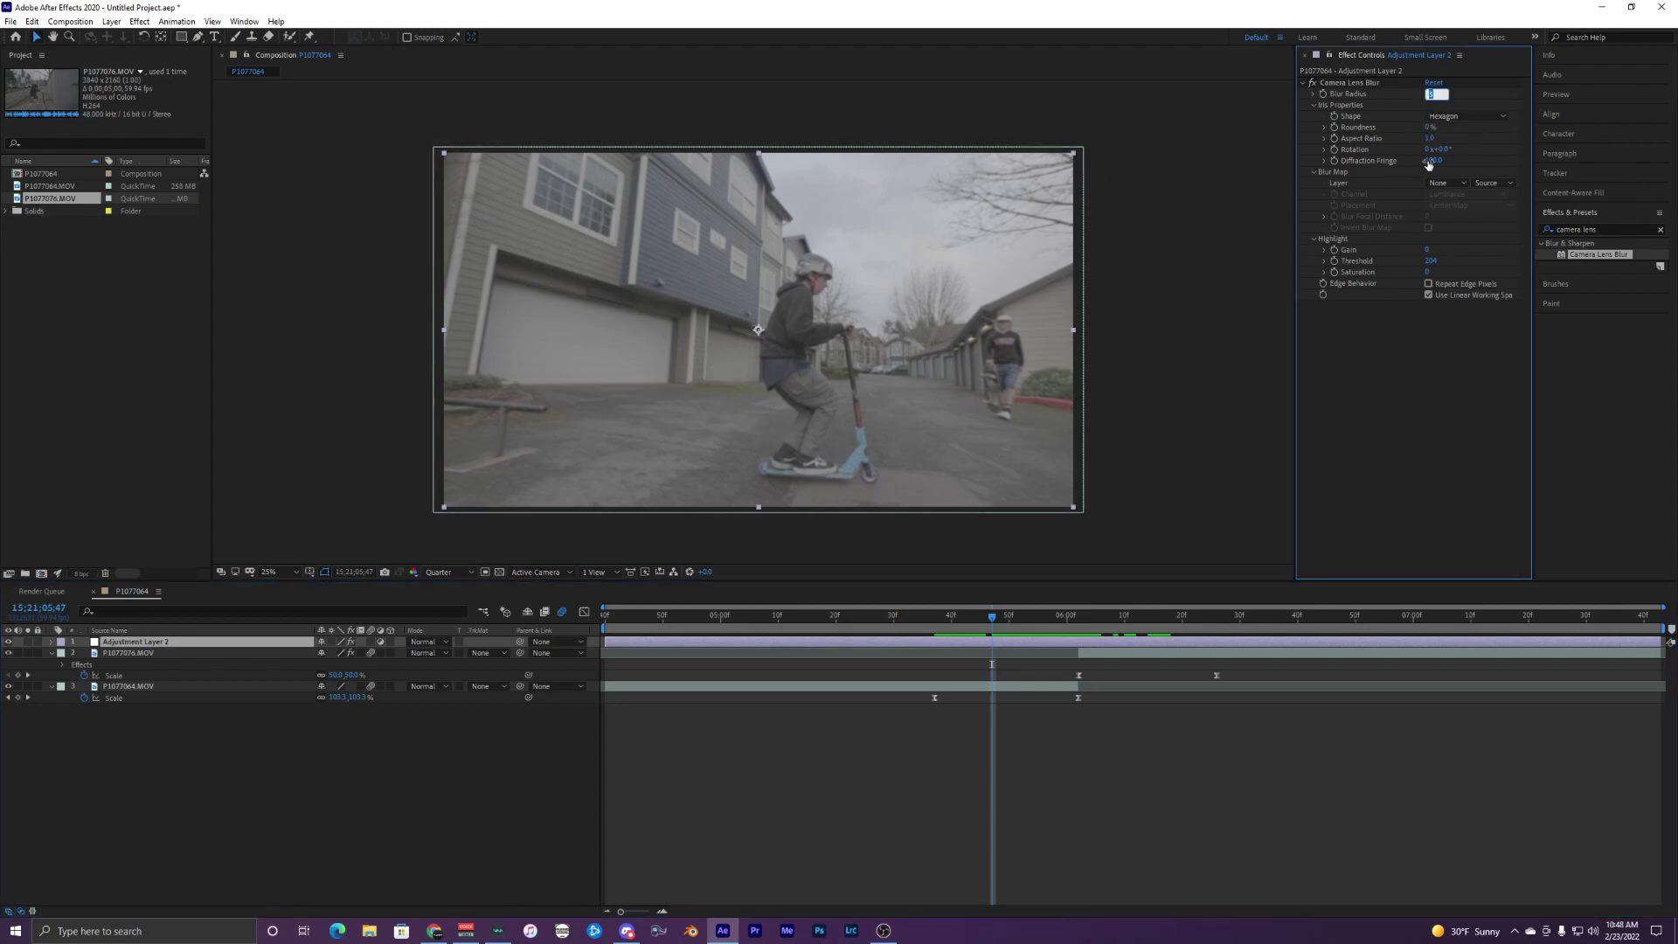
pyautogui.write('0')
pyautogui.press('Return')
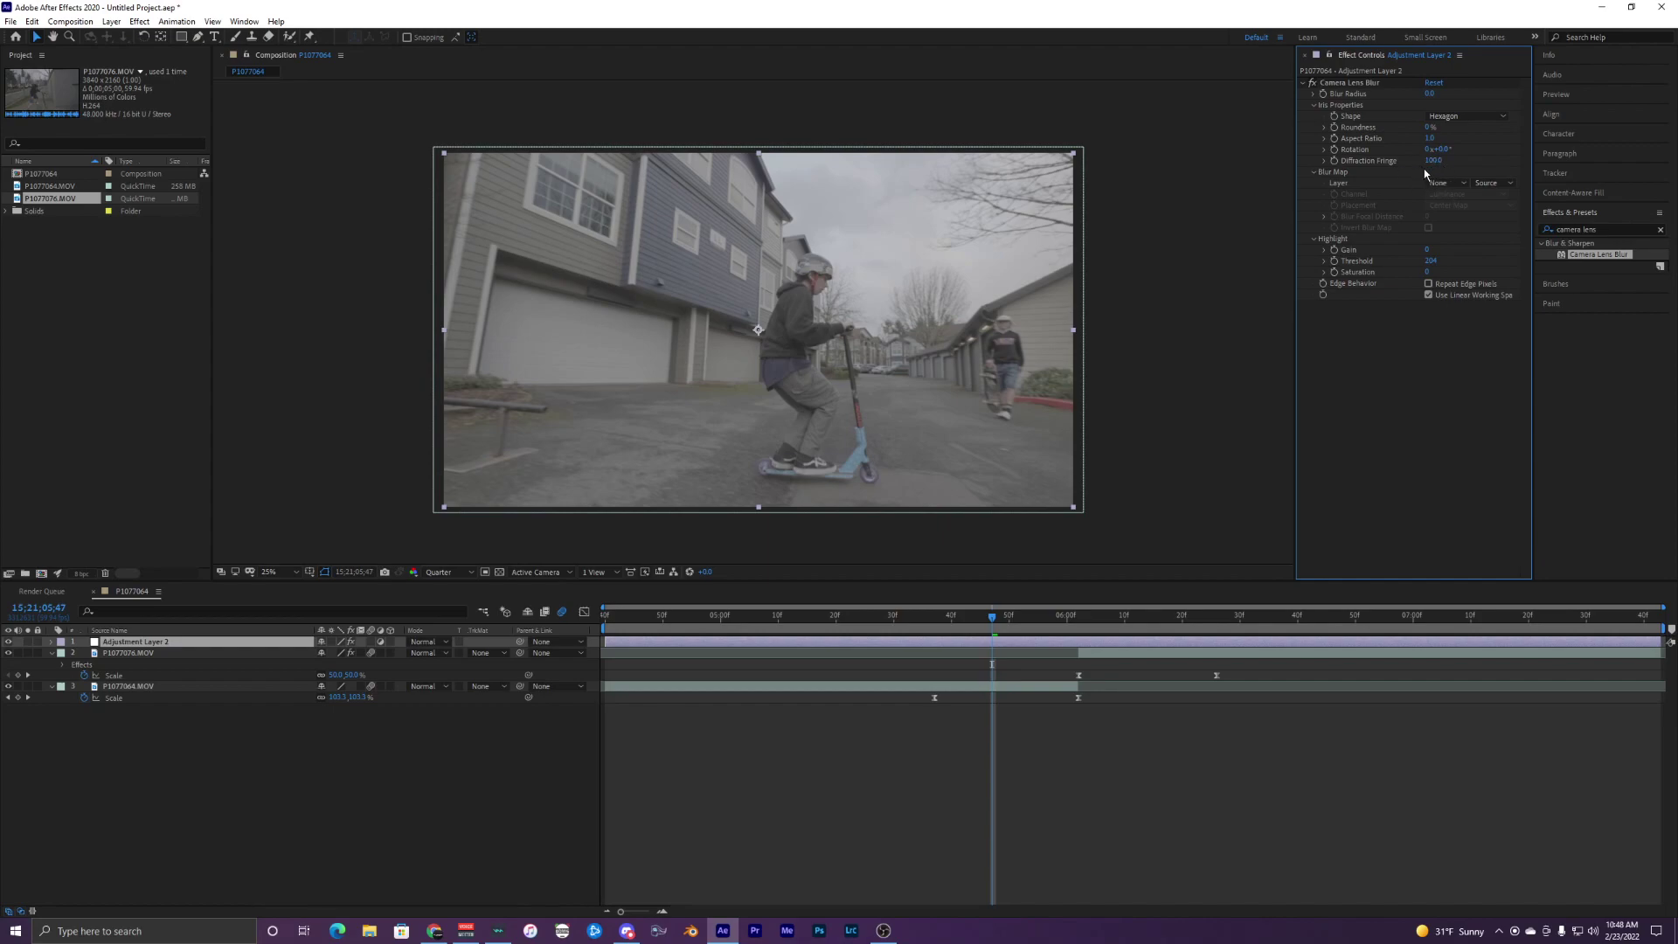
pyautogui.click(1428, 249)
pyautogui.press('Return')
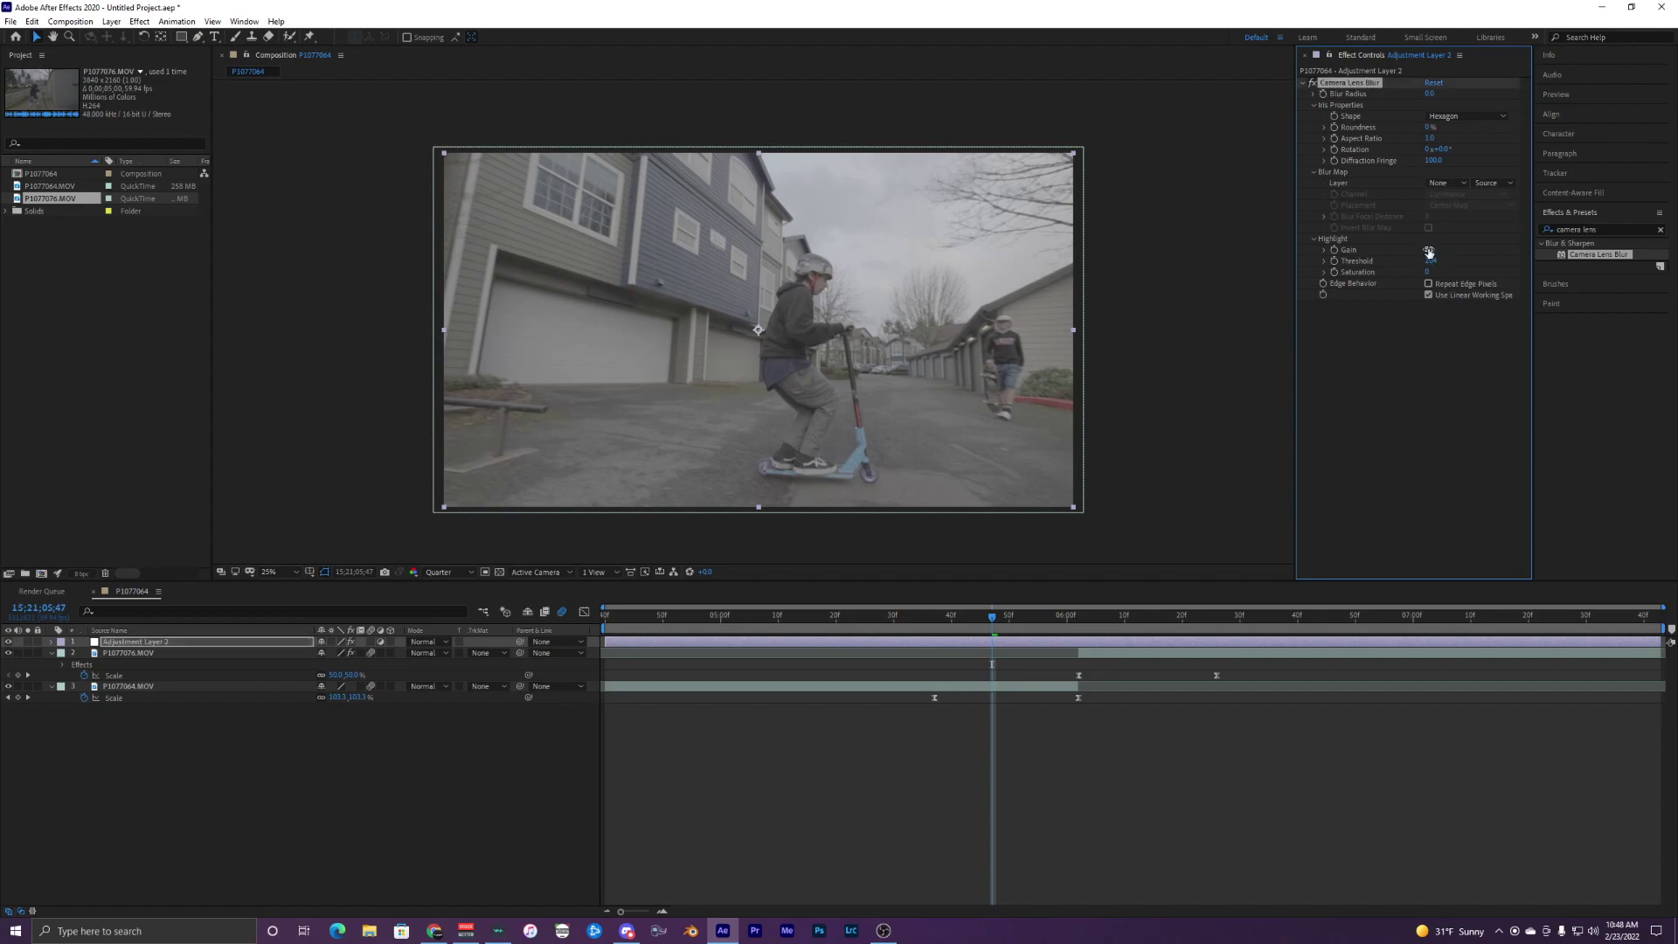
pyautogui.click(1427, 375)
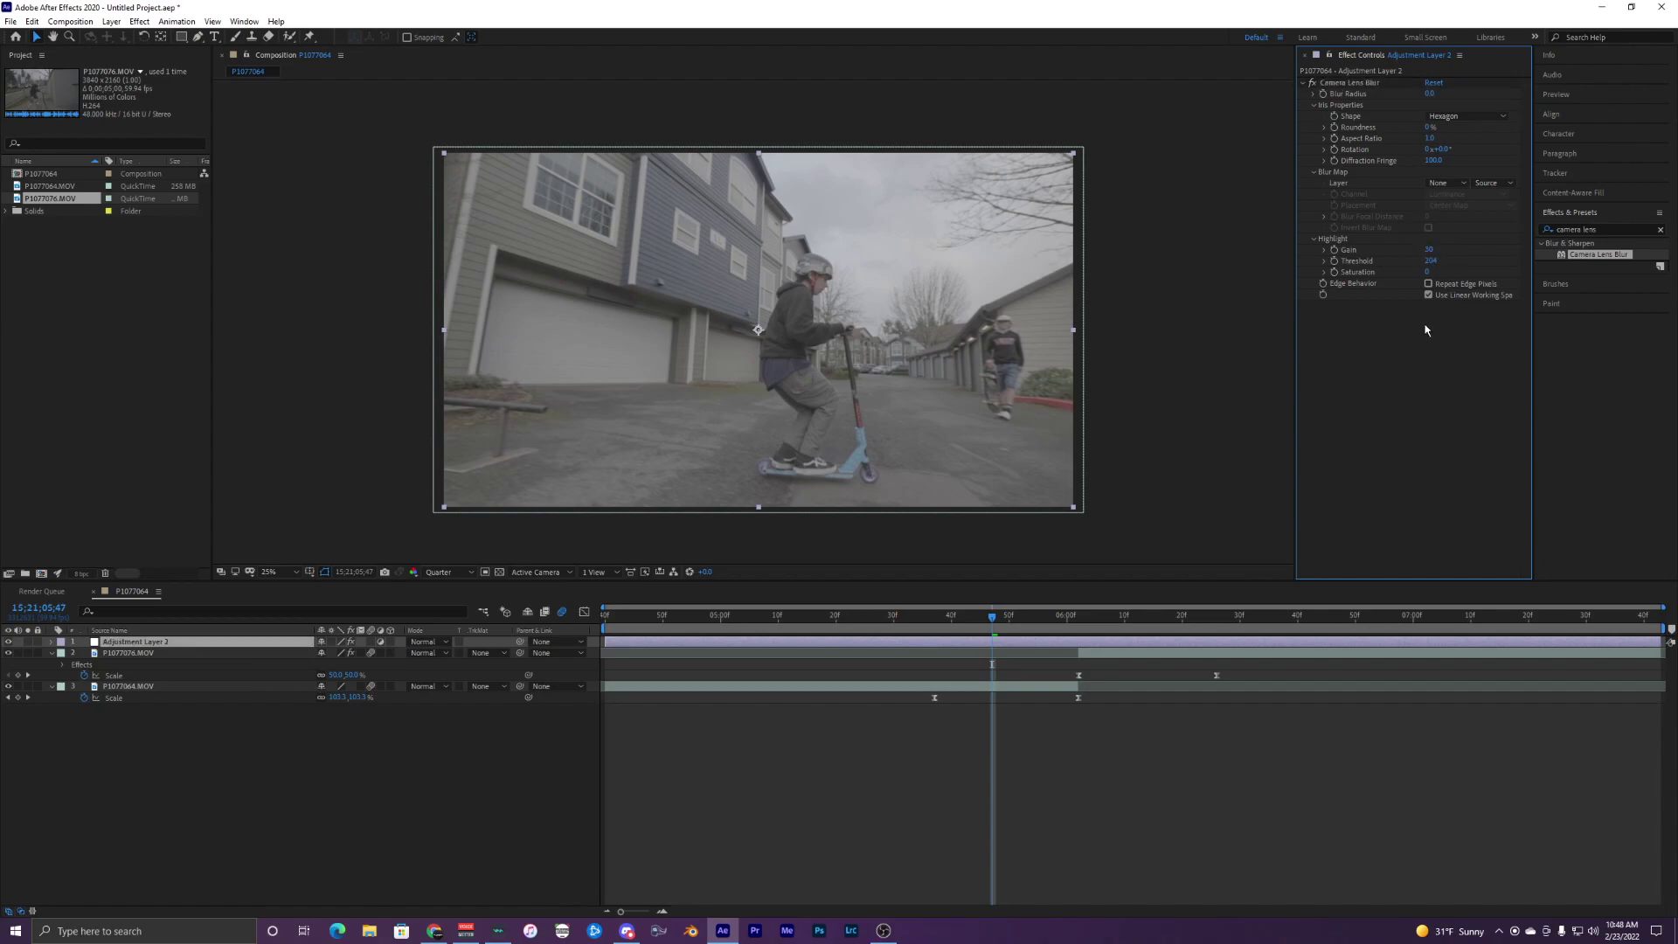
# Set the highlight Threshold to 30 and enable Repeat Edge Pixels for the Camera Lens Blur
pyautogui.click(1430, 262)
pyautogui.write('30')
pyautogui.press('Return')
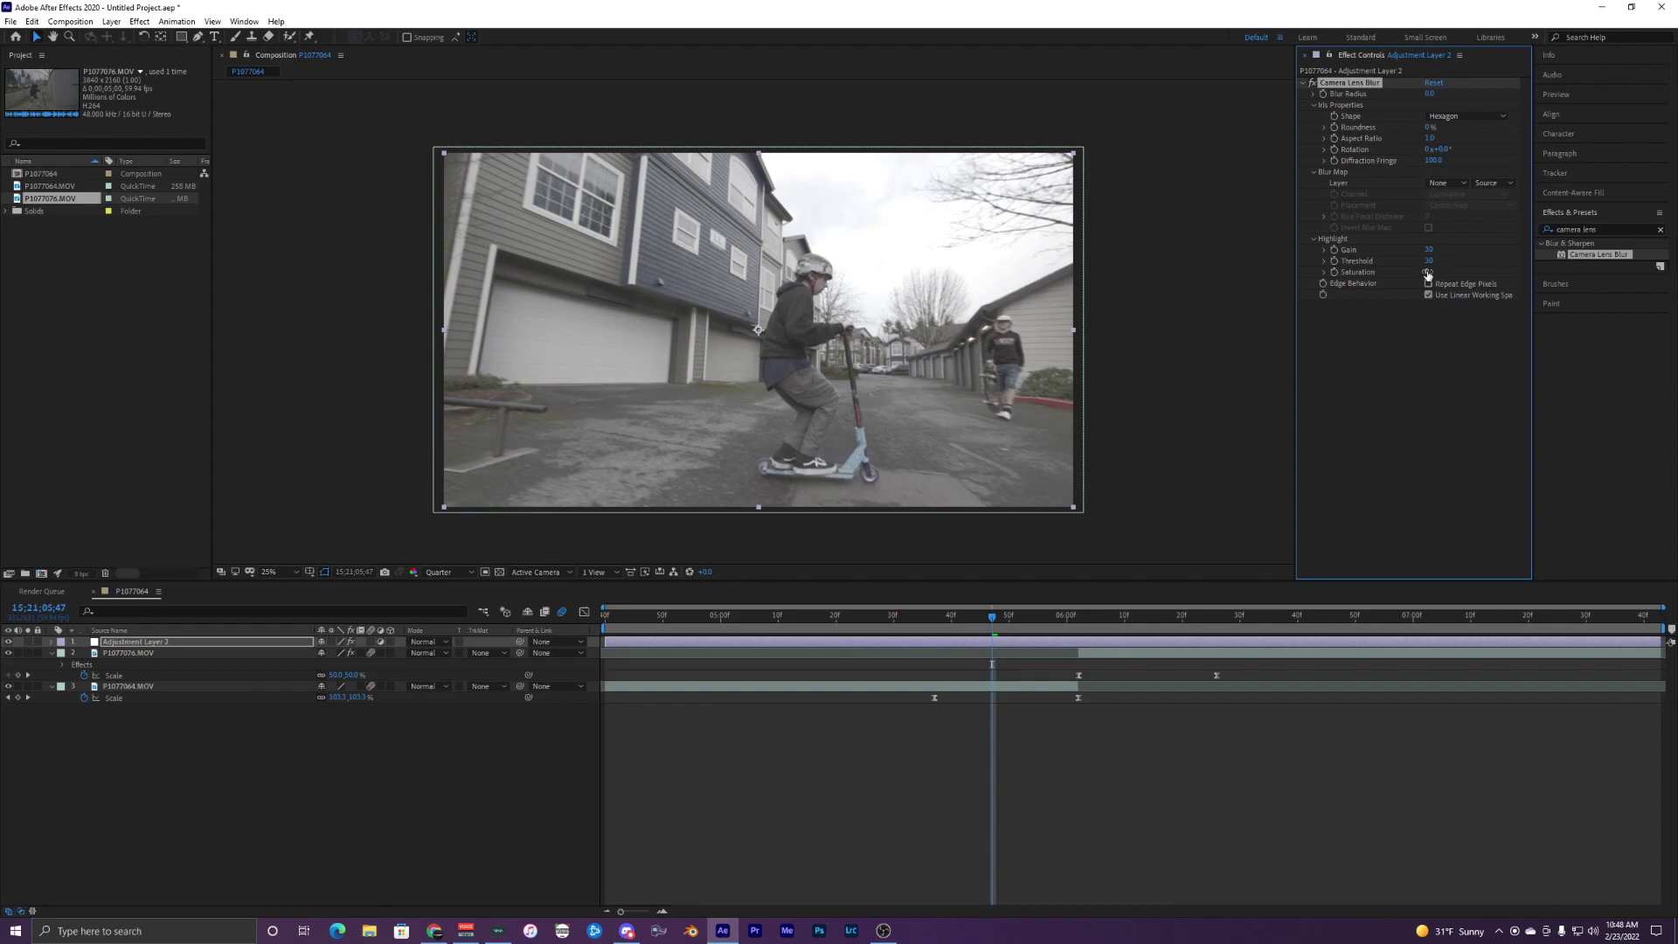
pyautogui.click(1418, 377)
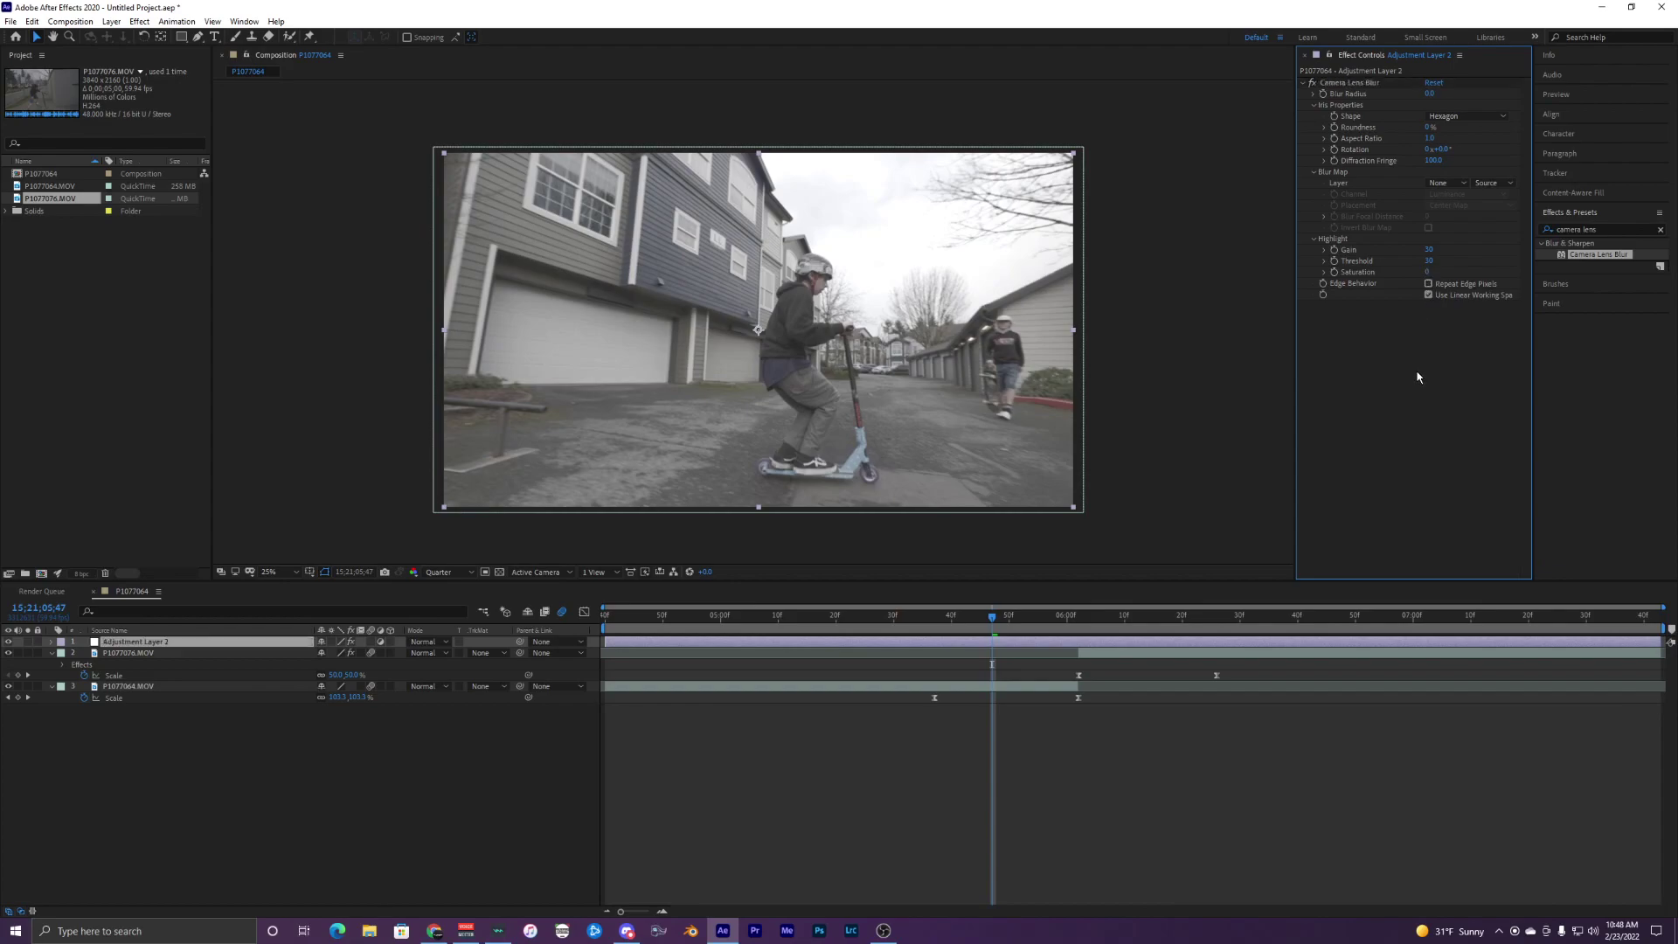
pyautogui.click(1429, 285)
pyautogui.click(1403, 319)
pyautogui.click(996, 653)
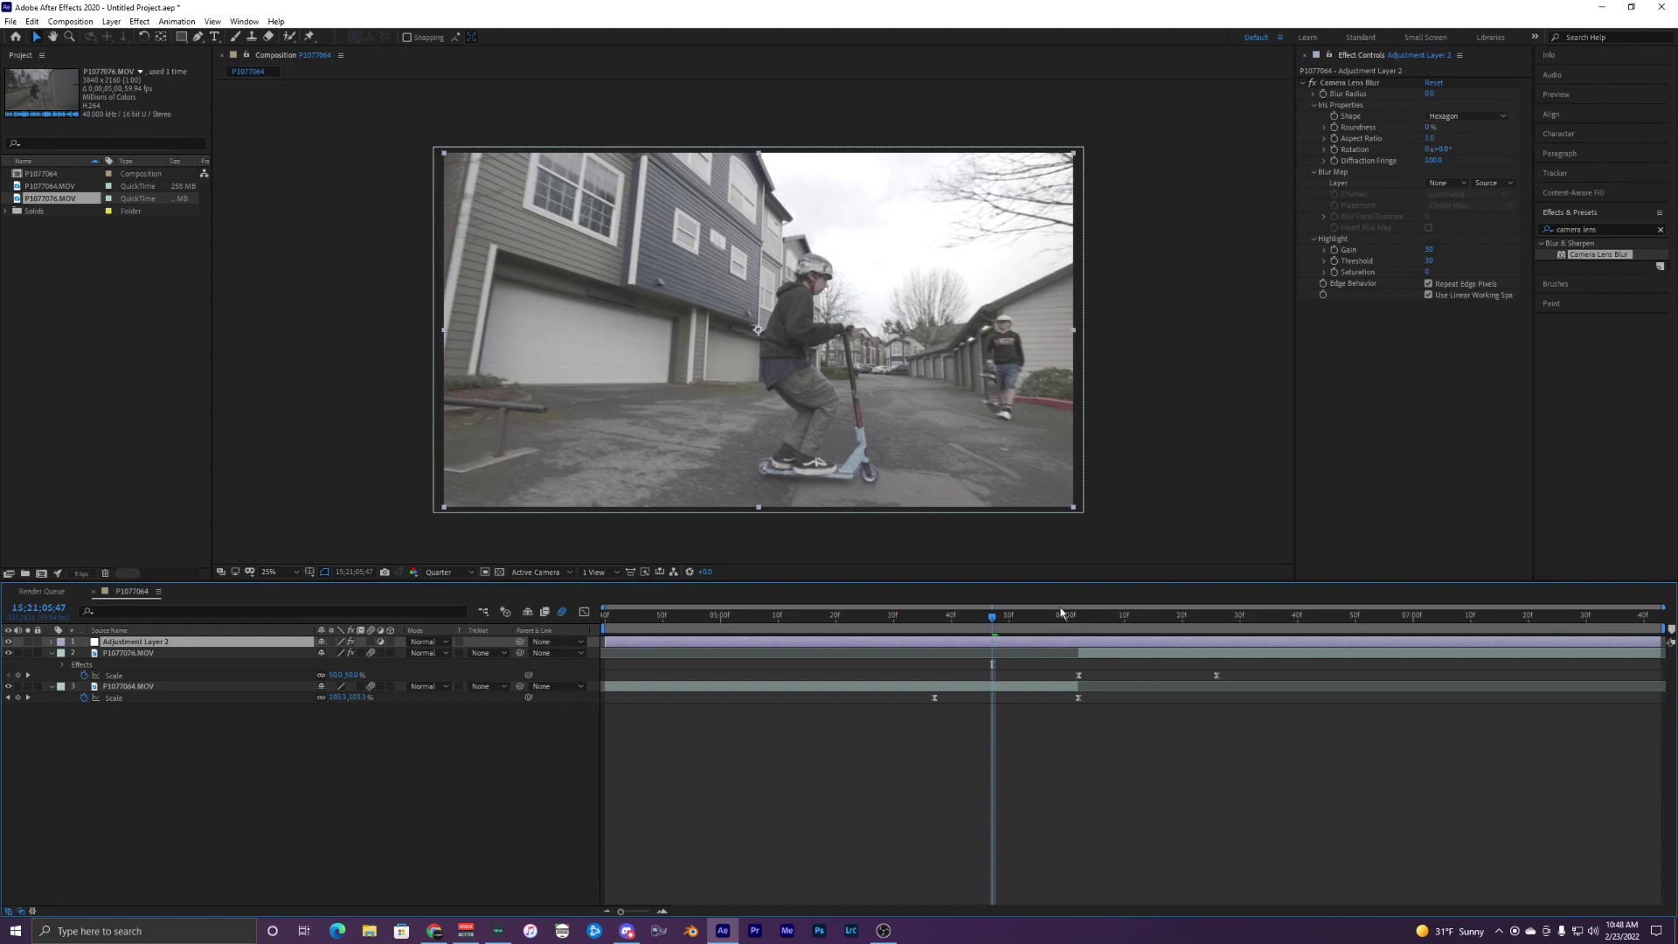
# Add a Blur Radius keyframe at 15;21;05;48 and reveal the adjustment layer's keyframed properties
pyautogui.moveTo(992, 613)
pyautogui.mouseDown()
pyautogui.moveTo(1078, 610)
pyautogui.moveTo(981, 617)
pyautogui.moveTo(1032, 610)
pyautogui.moveTo(1005, 624)
pyautogui.mouseUp()
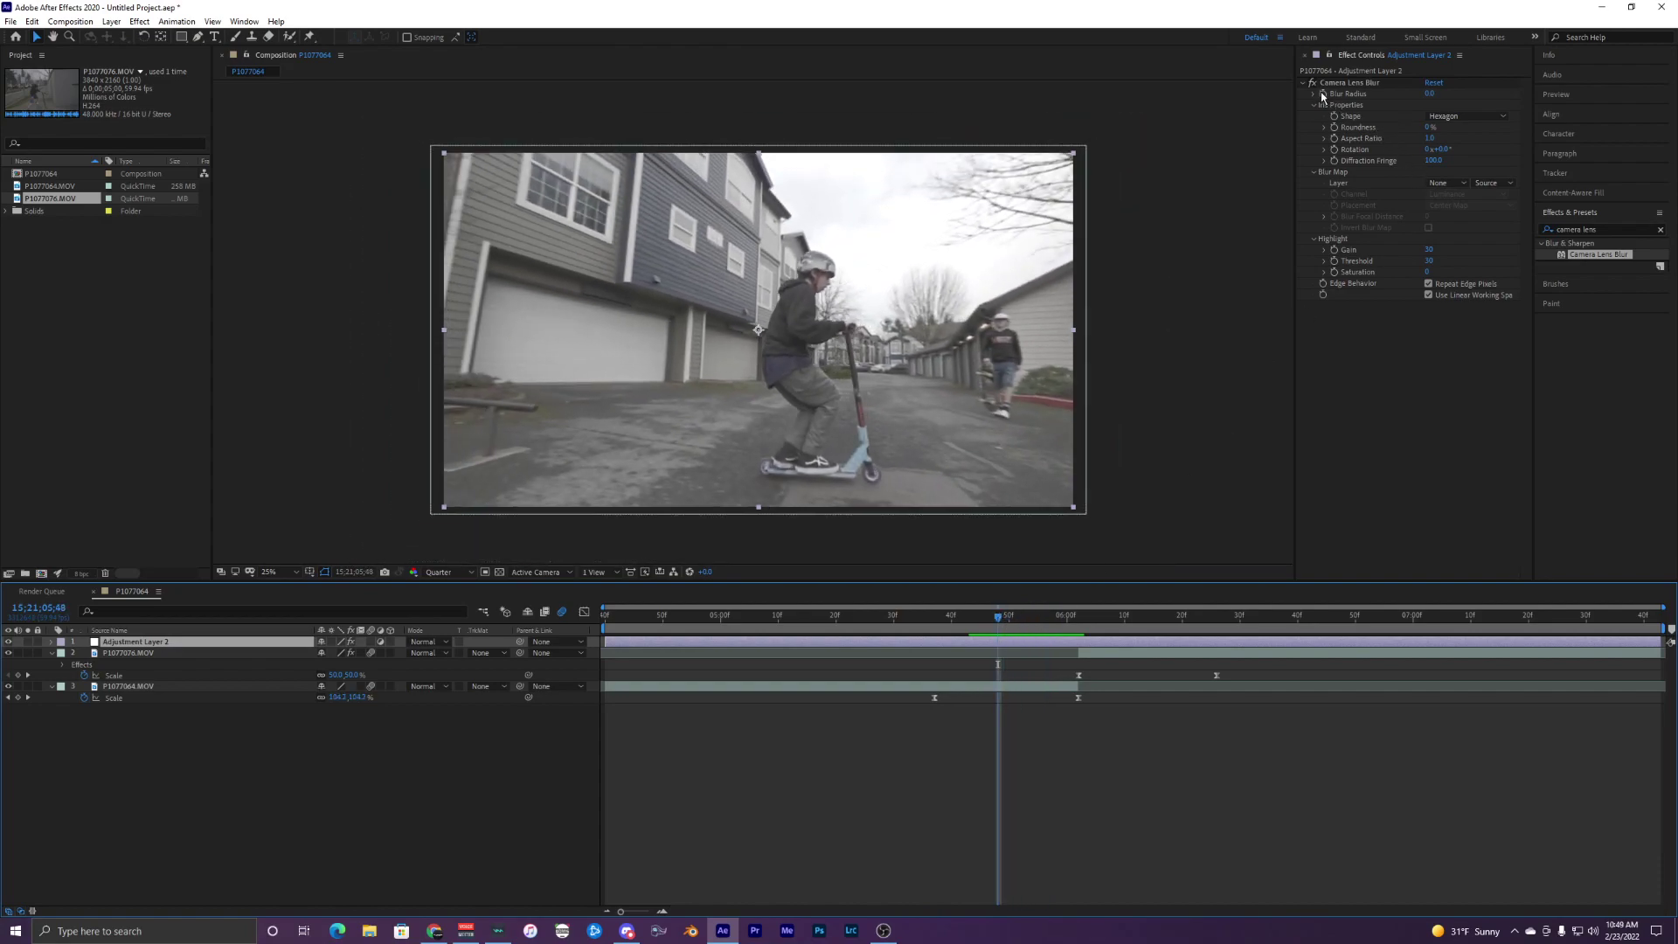
pyautogui.click(1320, 93)
pyautogui.click(1014, 645)
pyautogui.press('u')
pyautogui.click(996, 666)
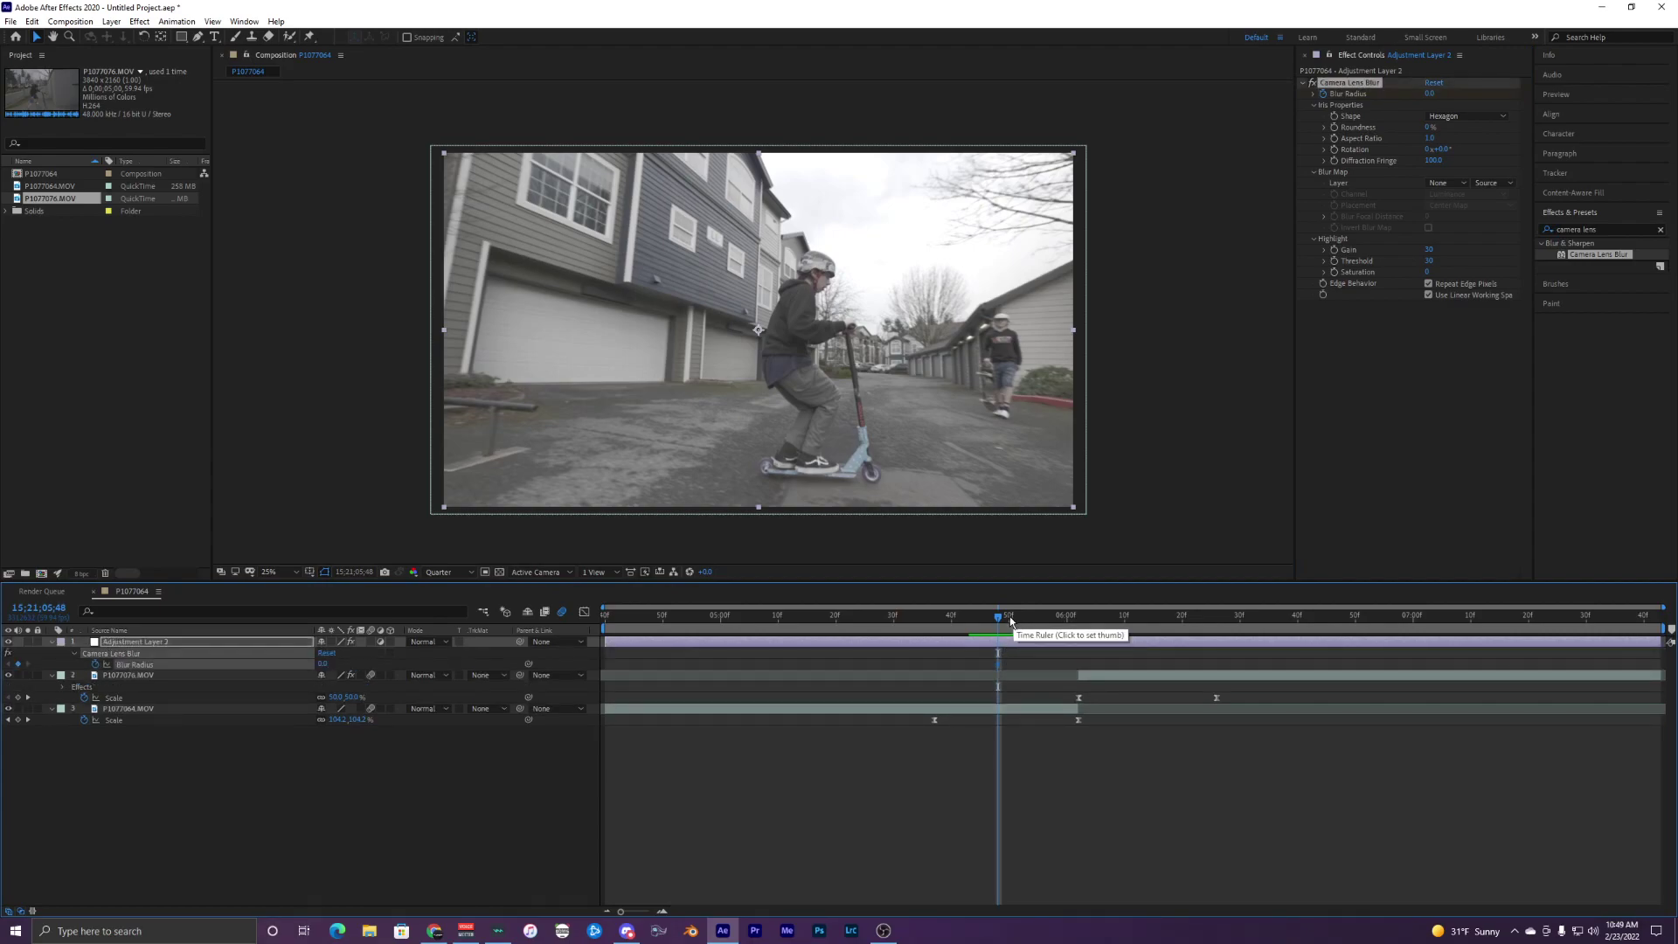
# Keyframe the Blur Radius to 100 at 15;21;06;02, where the first clip cuts to the second
pyautogui.moveTo(1001, 617); pyautogui.dragTo(1079, 623)
pyautogui.click(1430, 93)
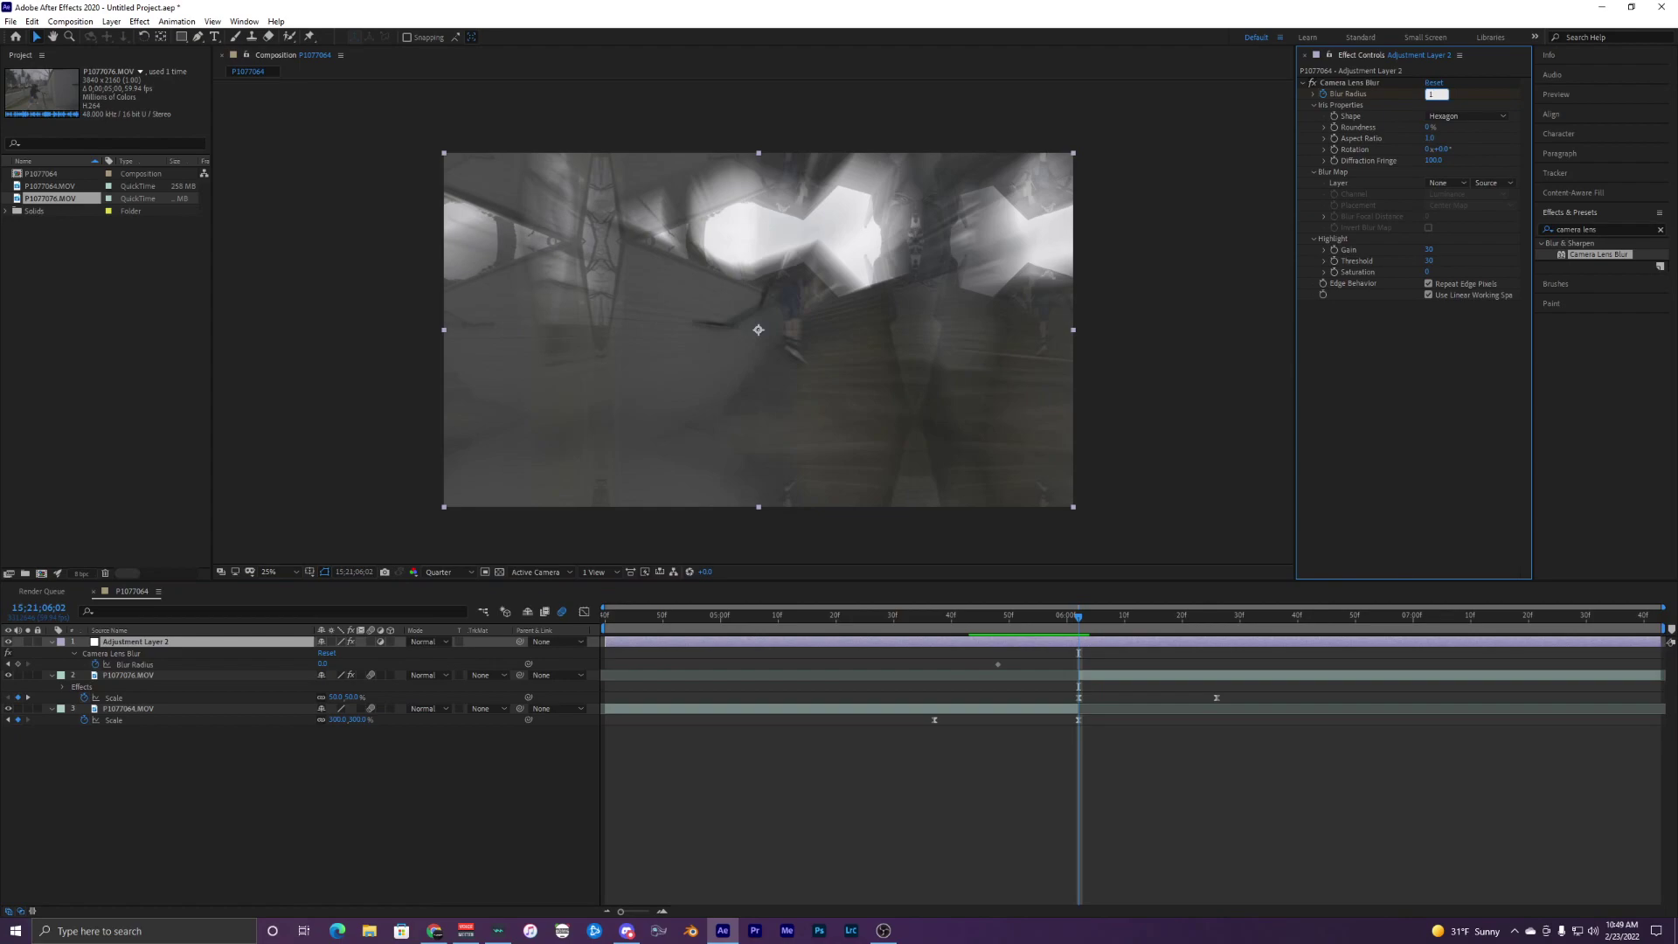
pyautogui.write('100')
pyautogui.press('Return')
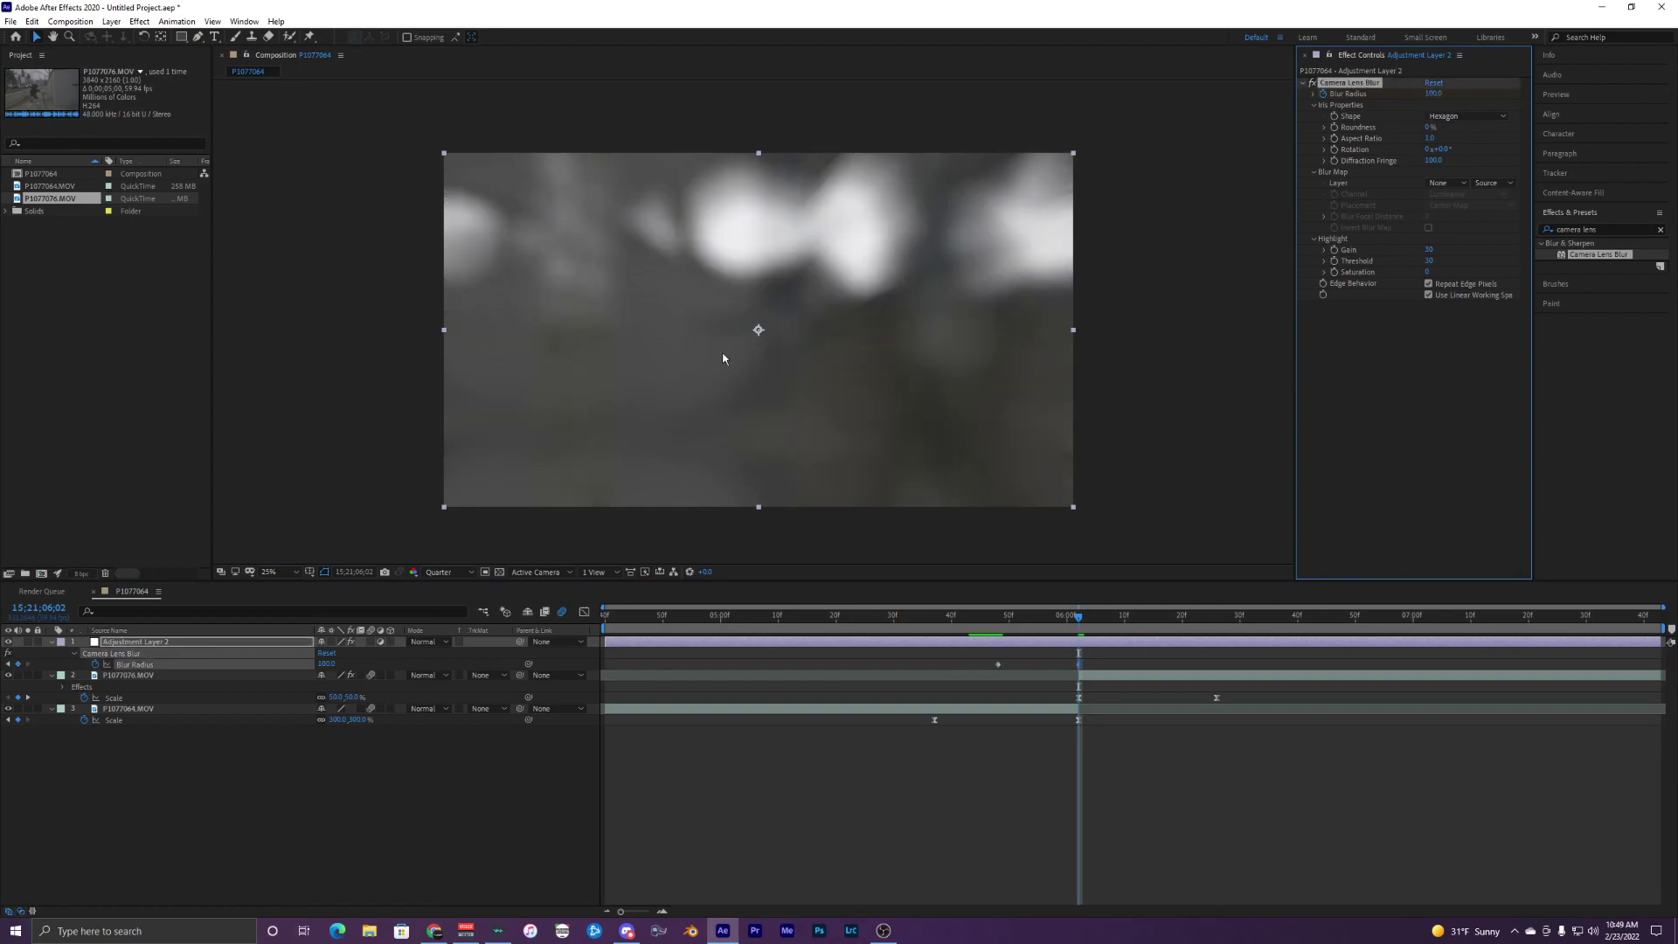
# Preview the blur build-up across the cut from the first Blur Radius keyframe
pyautogui.click(1047, 618)
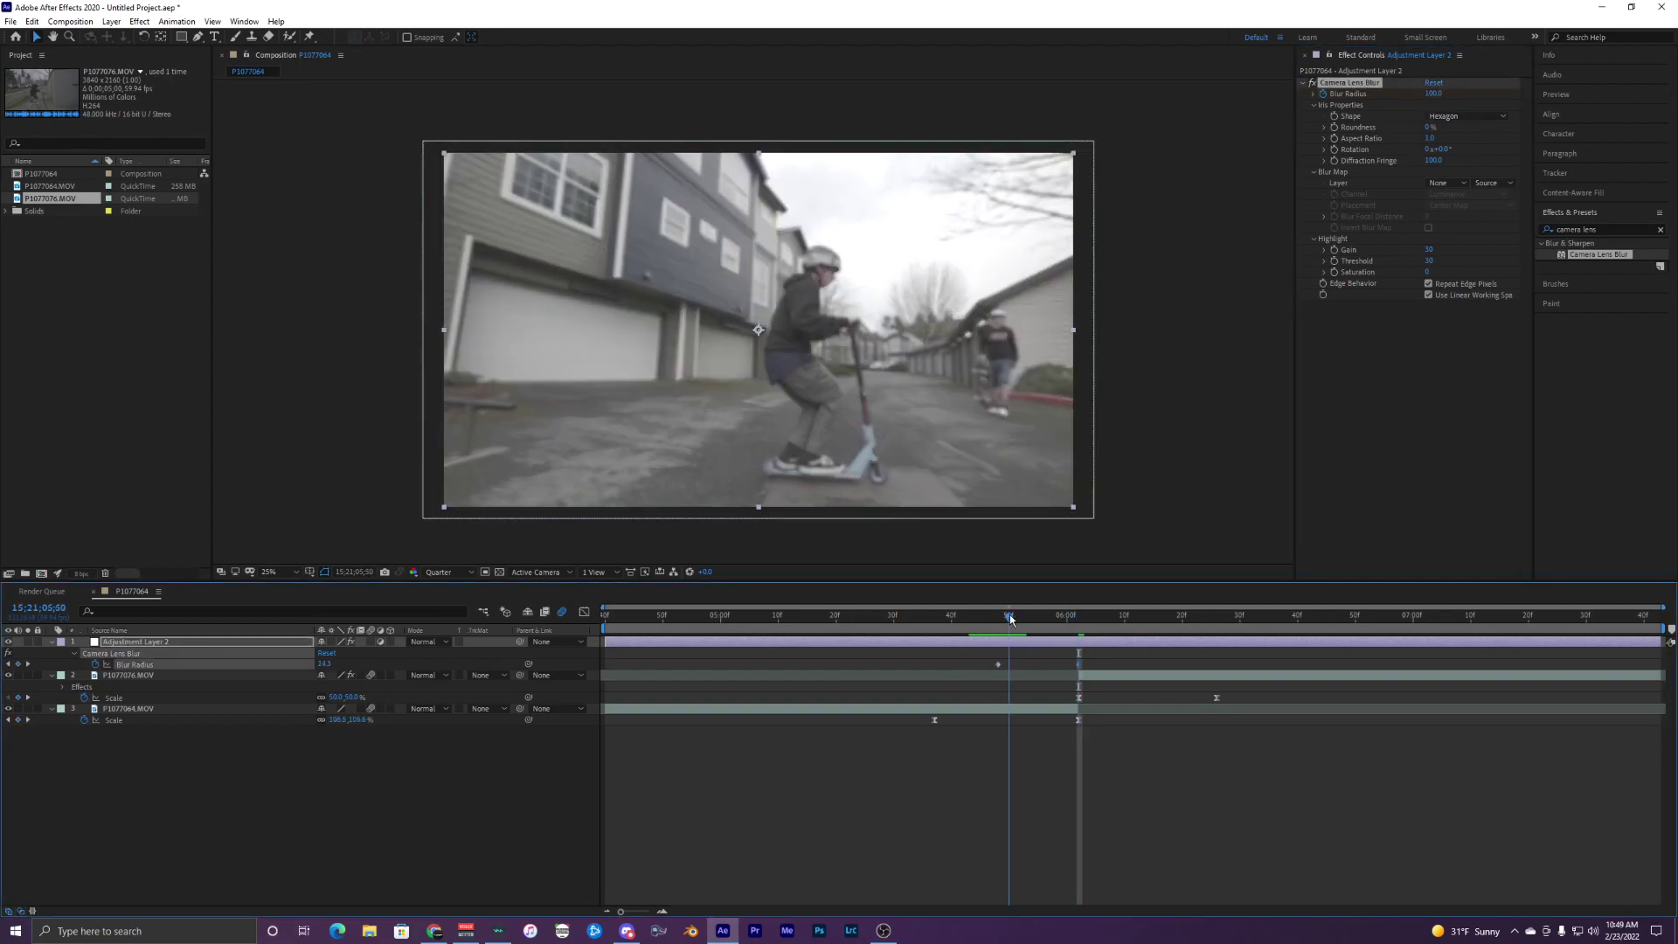
pyautogui.moveTo(1048, 618); pyautogui.dragTo(998, 606)
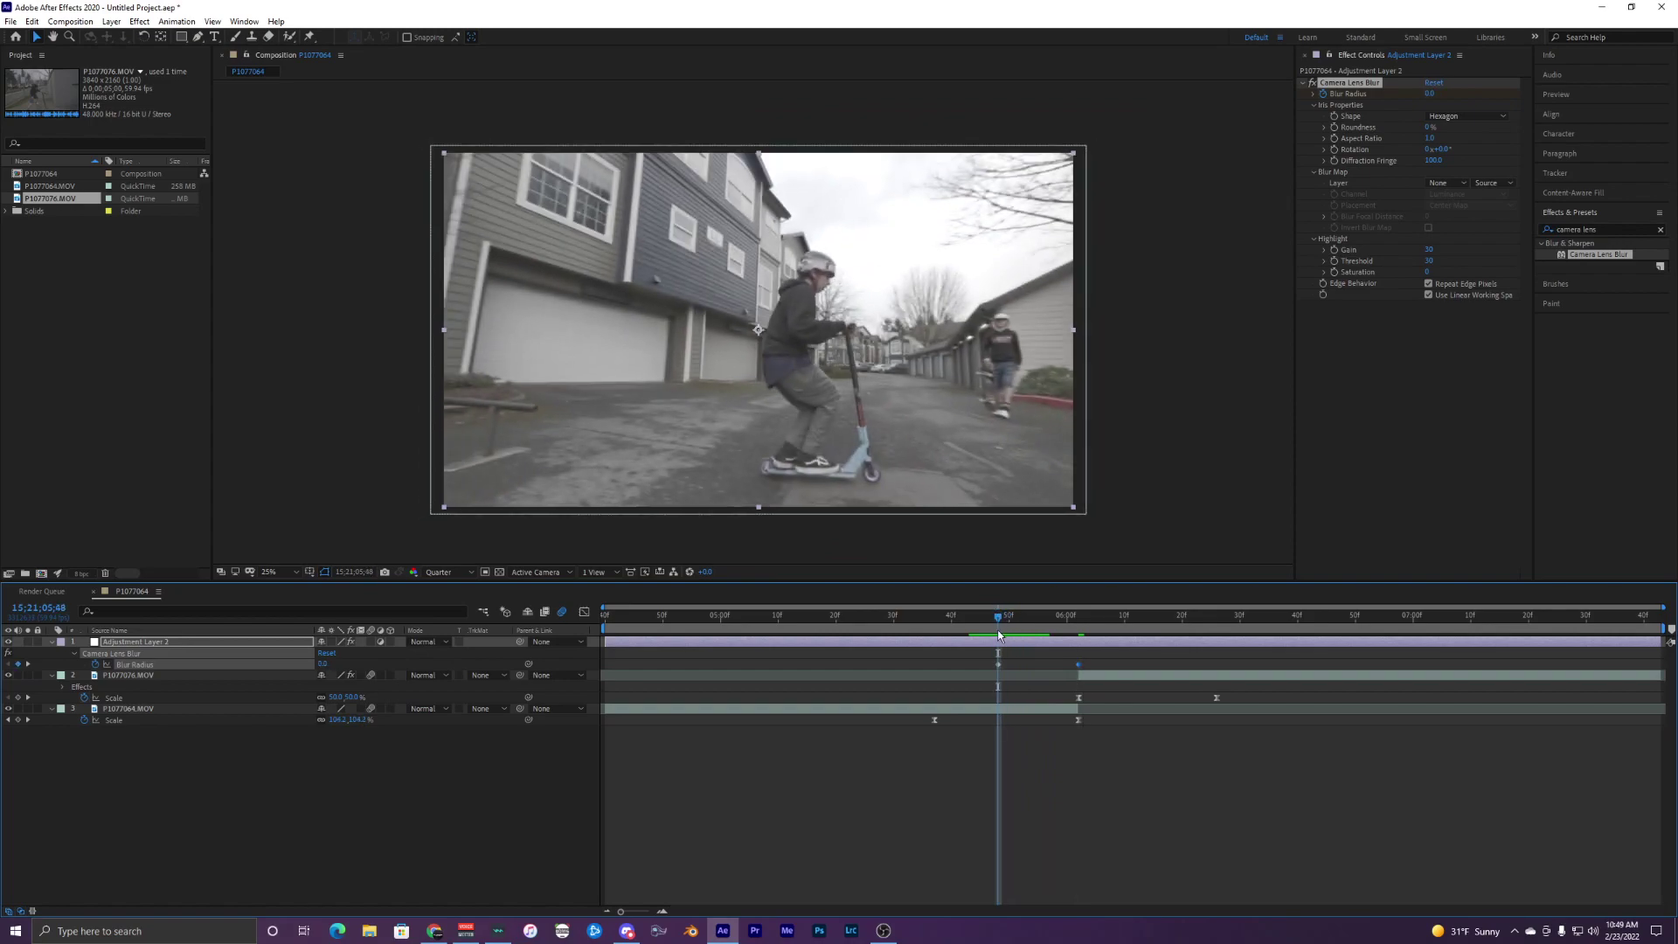
pyautogui.click(996, 646)
pyautogui.press('space')
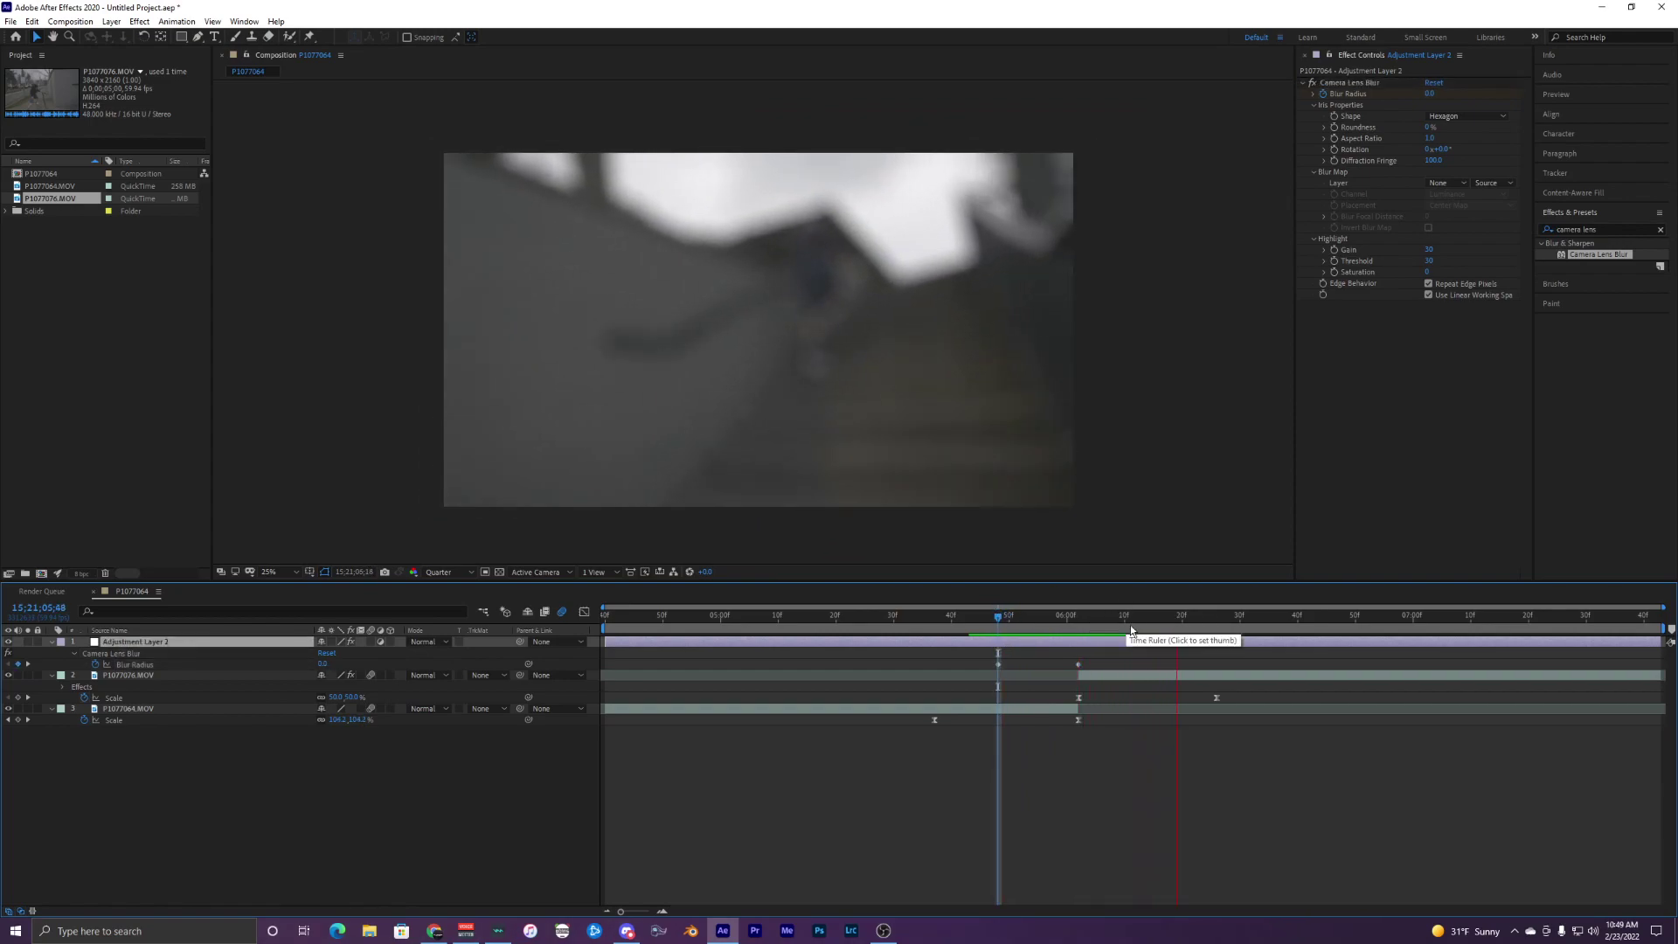
pyautogui.press('space')
# Keyframe the Blur Radius to 0 at 15;21;06;26, in line with the second clip's last Scale keyframe
pyautogui.moveTo(1184, 629); pyautogui.dragTo(1220, 645)
pyautogui.click(1434, 94)
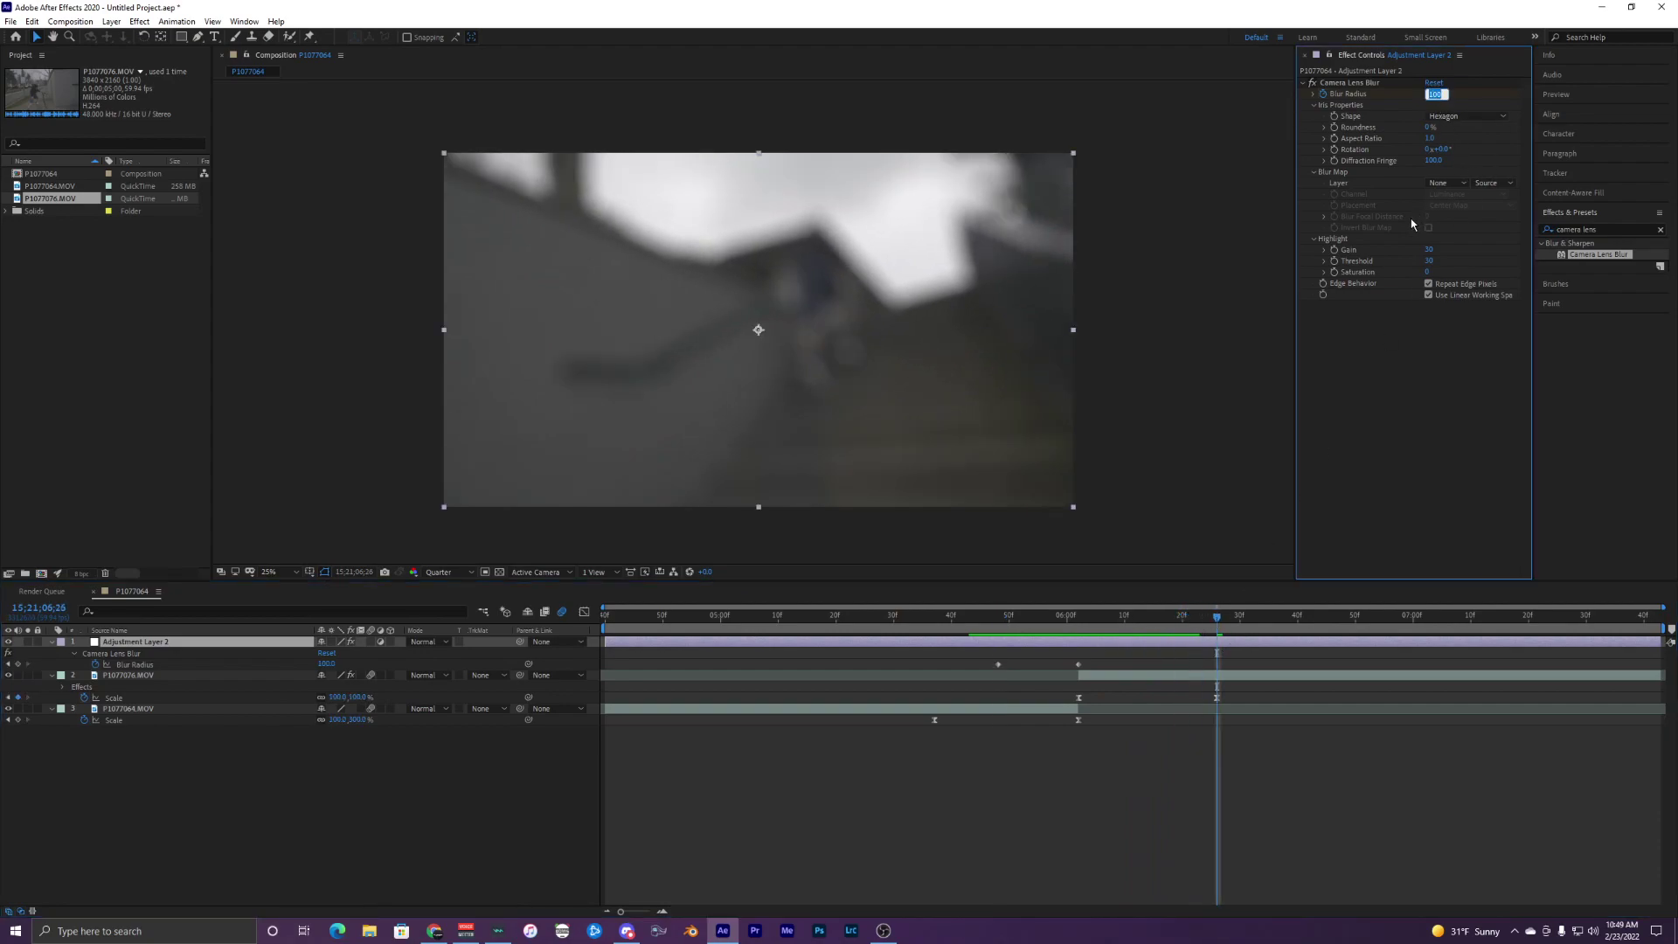
pyautogui.write('0')
pyautogui.press('Return')
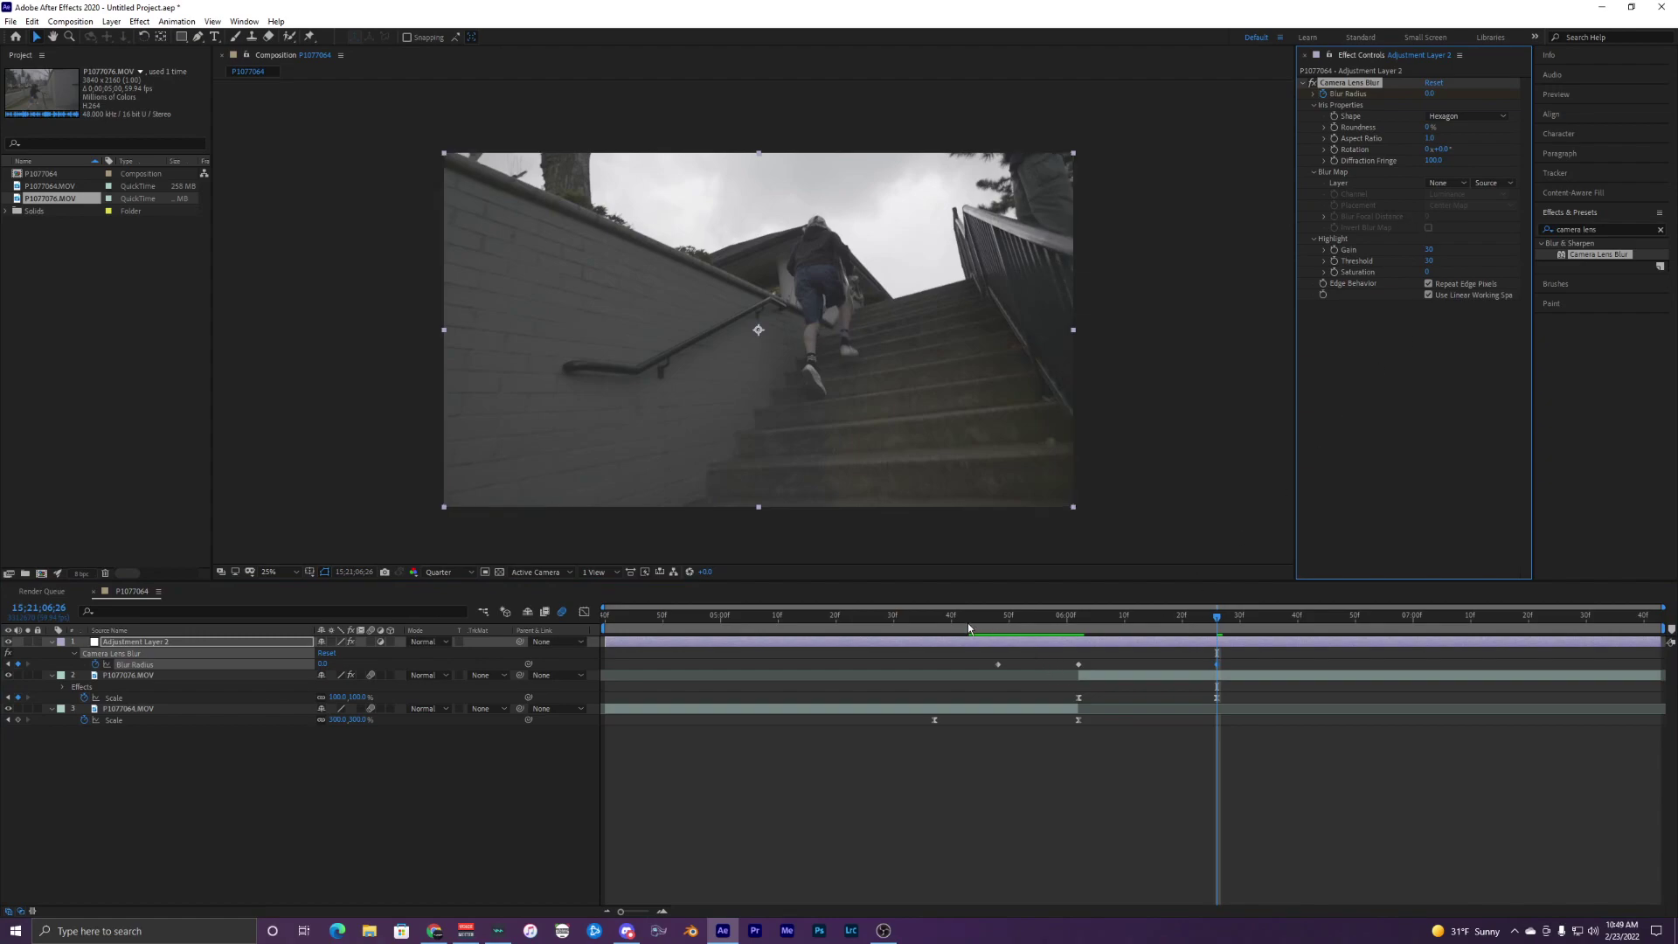
# Preview the whole transition across the three Blur Radius keyframes, starting from 15;21;05;40
pyautogui.moveTo(969, 626)
pyautogui.mouseDown()
pyautogui.moveTo(1027, 629)
pyautogui.moveTo(982, 653)
pyautogui.moveTo(954, 640)
pyautogui.mouseUp()
pyautogui.press('space')
pyautogui.press('space')
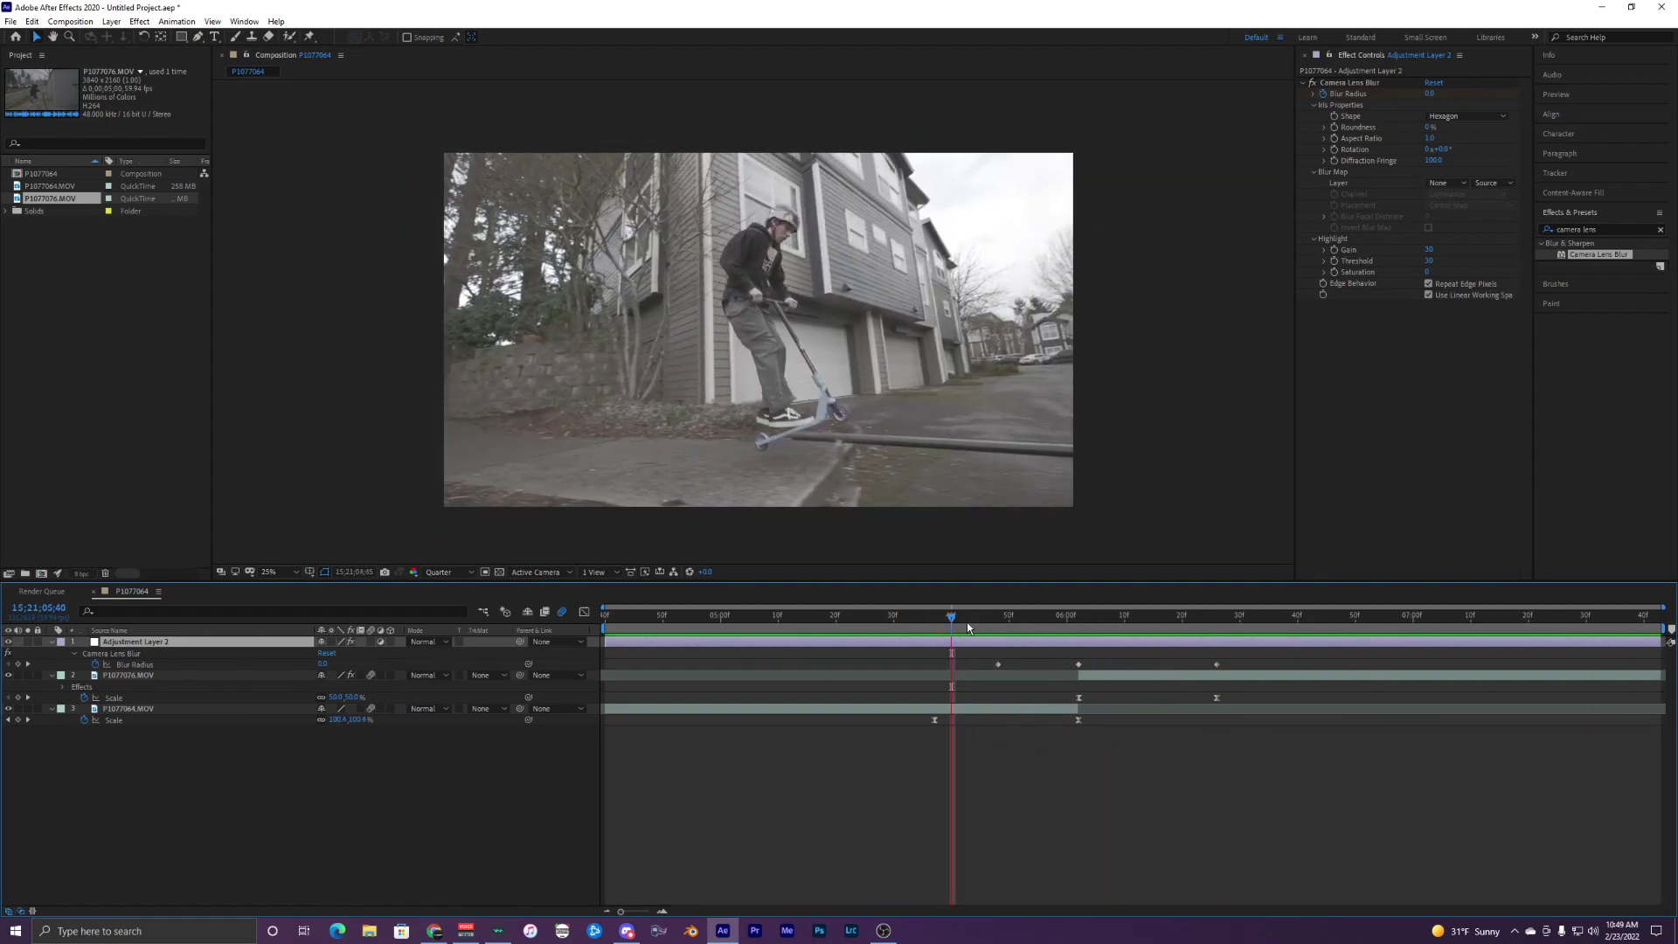
pyautogui.press('space')
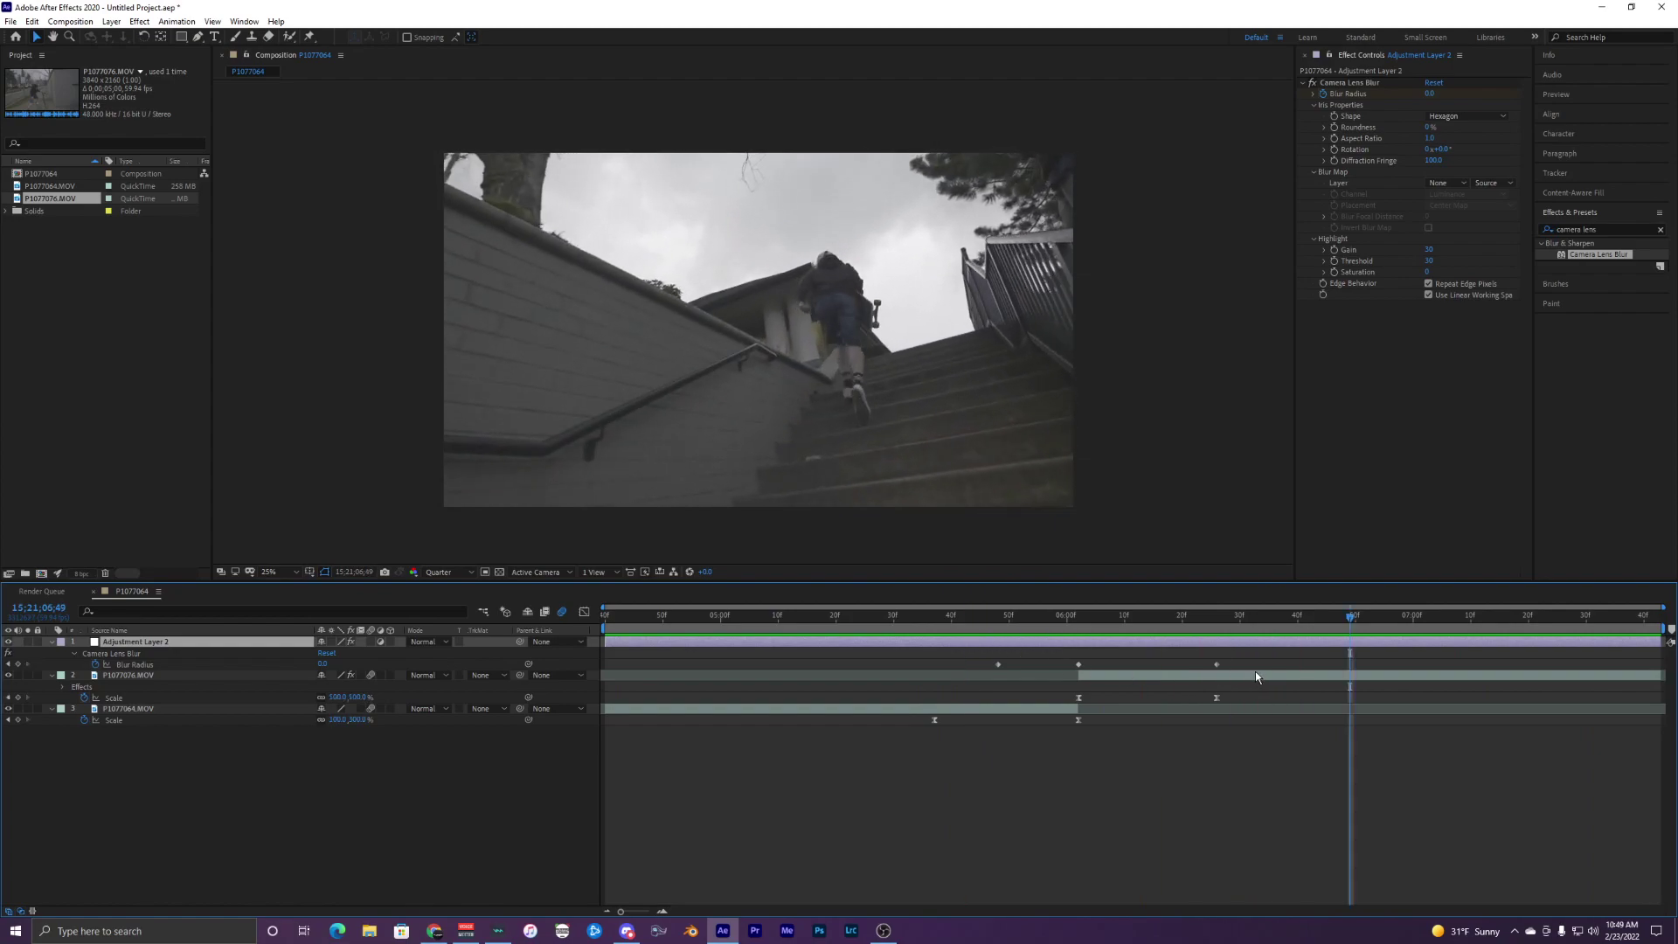
# Apply Easy Ease to all three Blur Radius keyframes and display their value curve in the Graph Editor
pyautogui.moveTo(1253, 671); pyautogui.dragTo(950, 665)
pyautogui.press('F9')
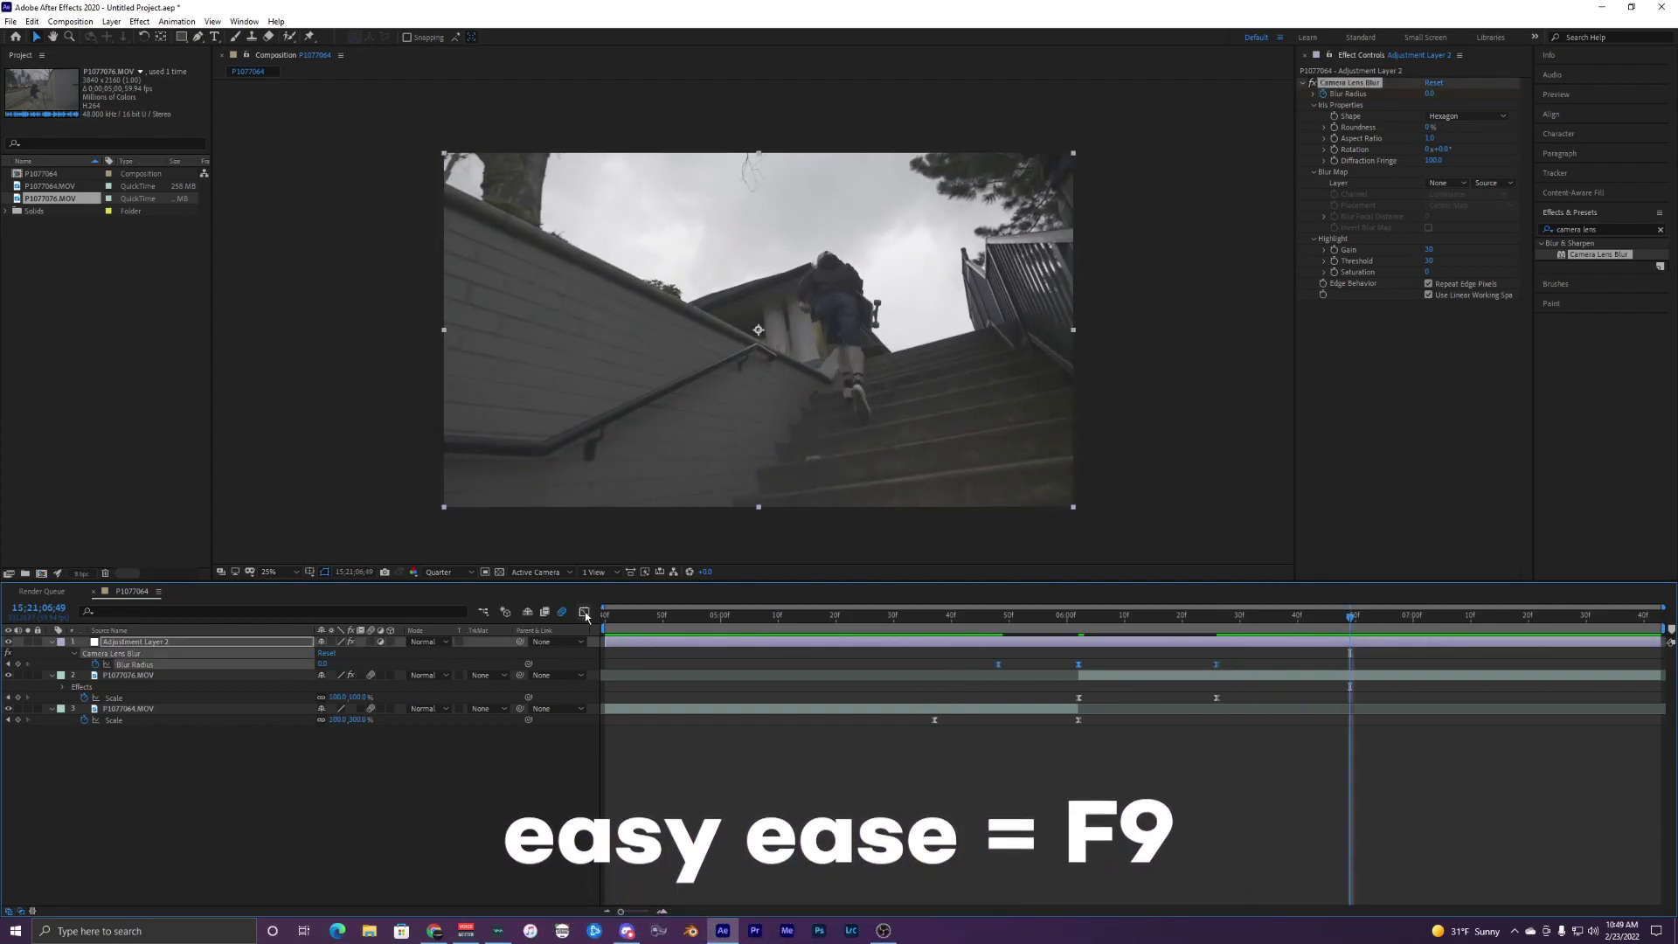
pyautogui.click(587, 612)
pyautogui.scroll(2, 1105, 750)
pyautogui.click(1000, 654)
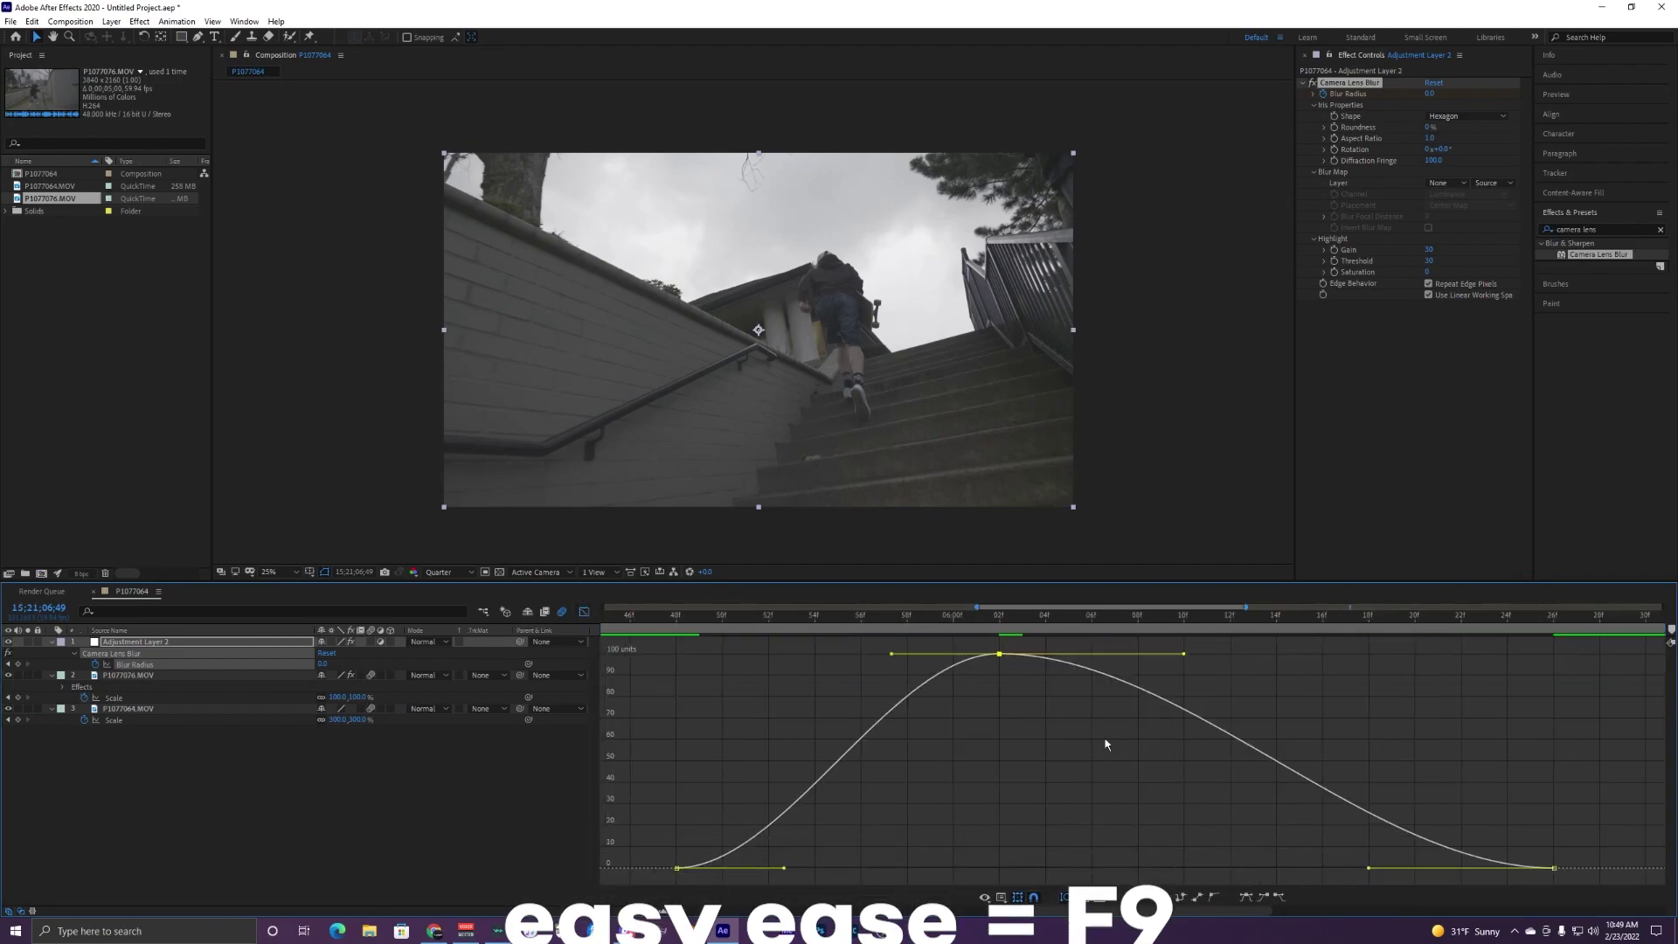
# Reshape the Blur Radius curve into a sharp peak at the cut, with long, flat eases at the first and last keyframes
pyautogui.moveTo(1188, 652); pyautogui.dragTo(1013, 735)
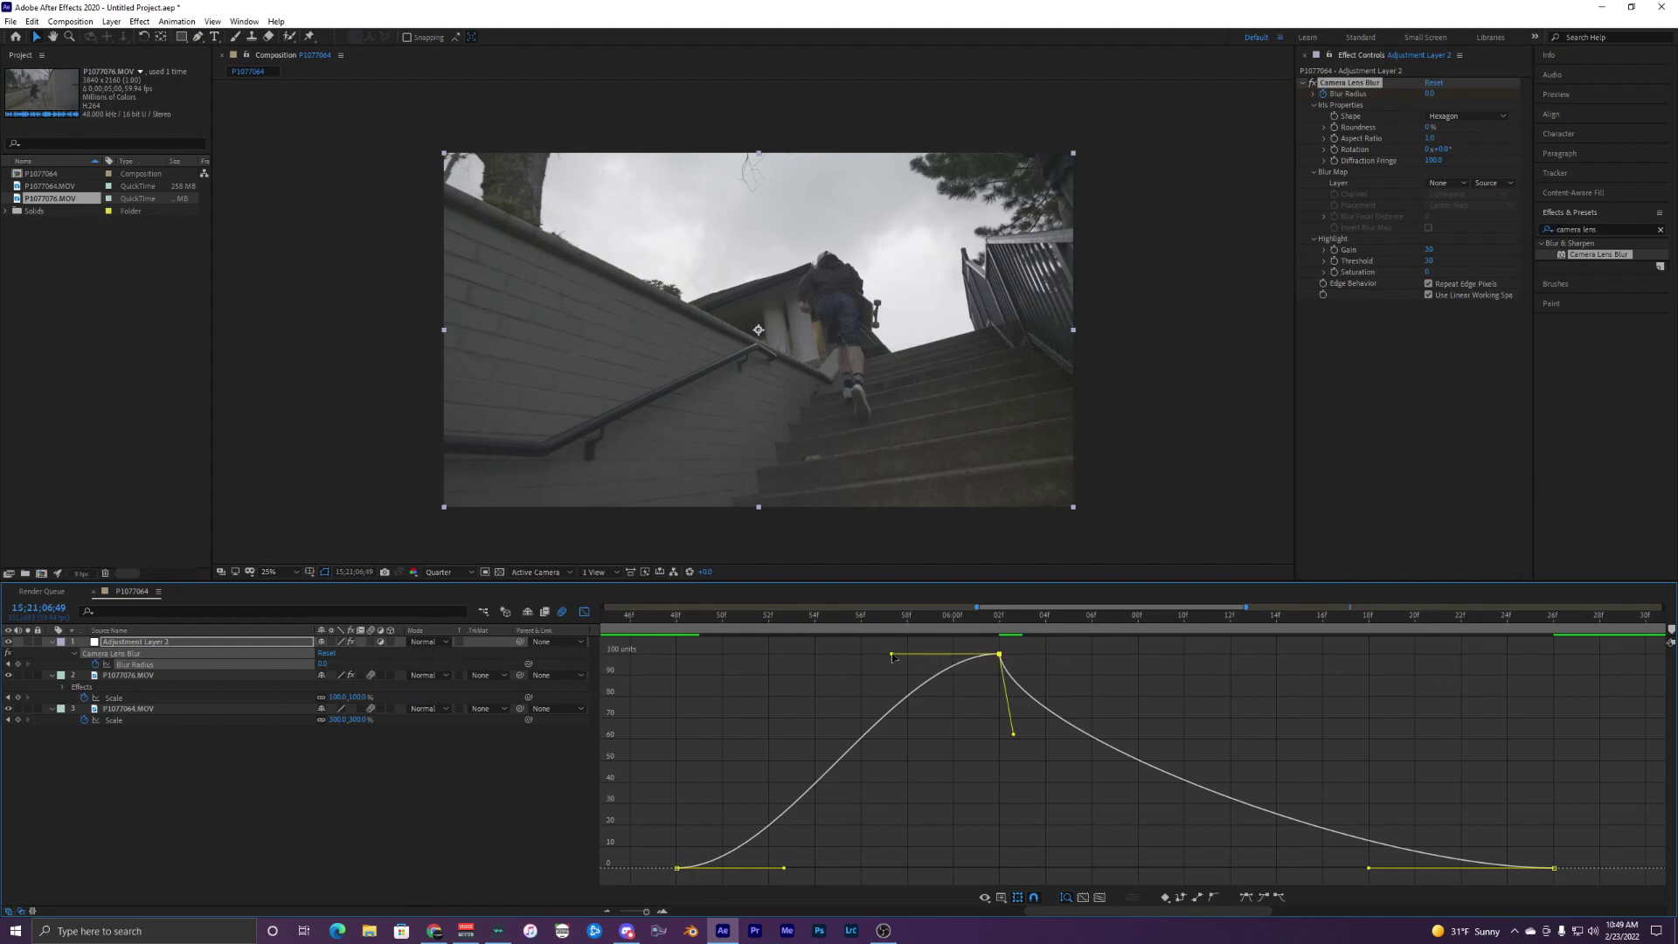
pyautogui.moveTo(892, 656); pyautogui.dragTo(985, 704)
pyautogui.moveTo(784, 868); pyautogui.dragTo(894, 866)
pyautogui.click(1553, 868)
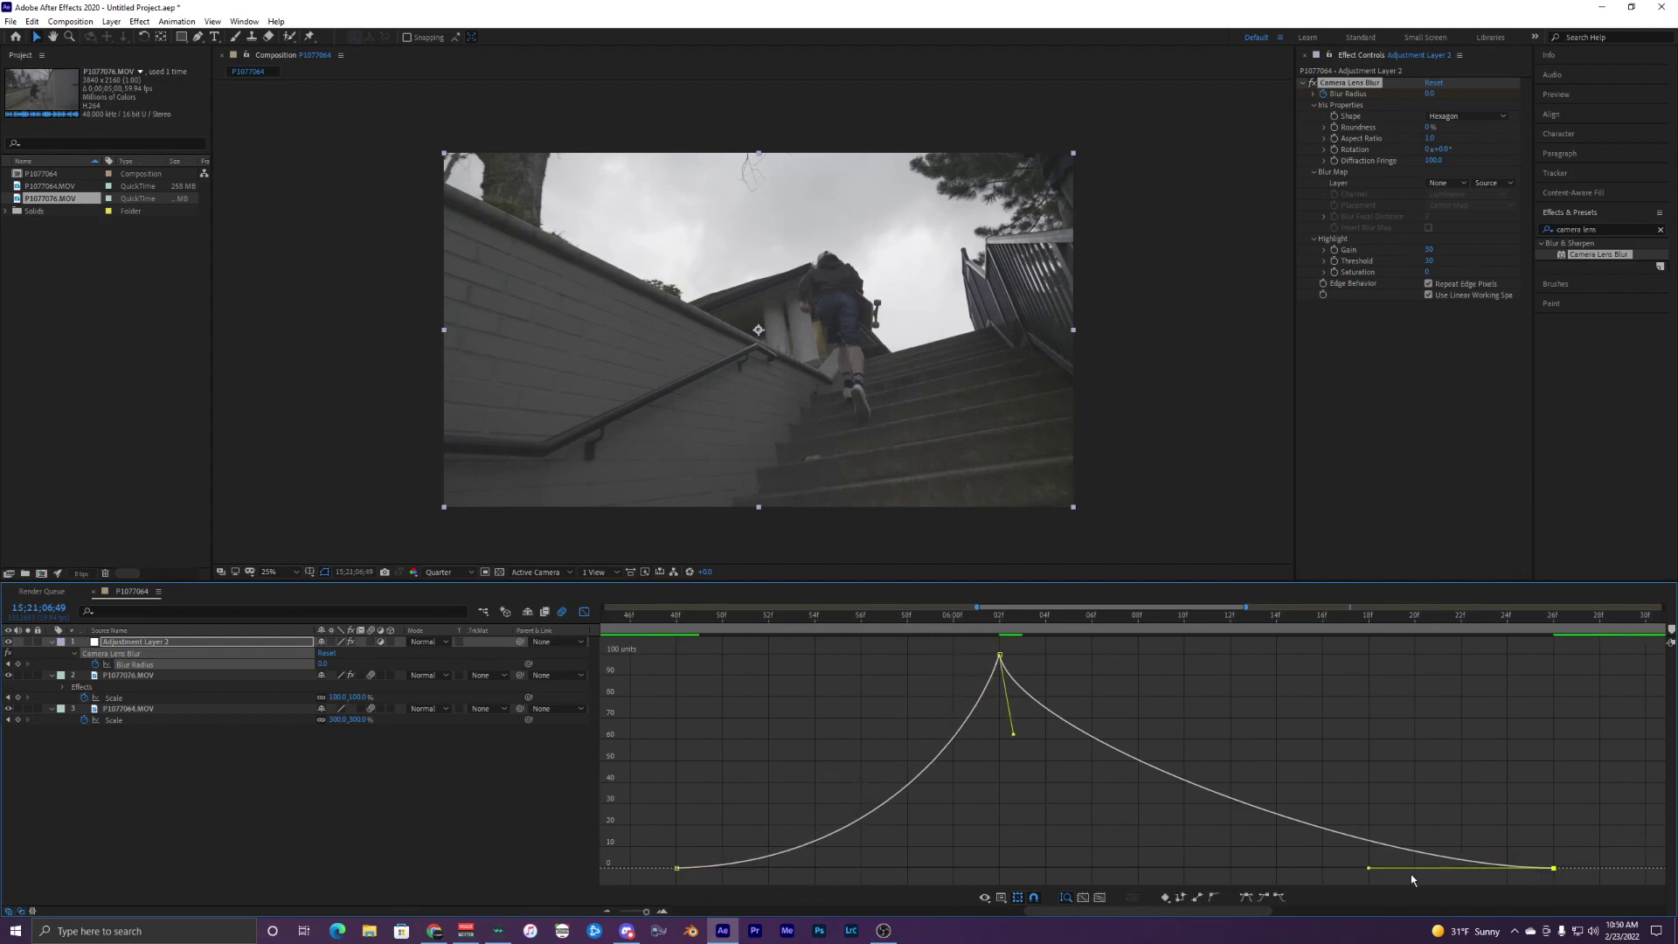
pyautogui.moveTo(1369, 870); pyautogui.dragTo(1224, 868)
# Replay the transition several times and scrub through it to check the reshaped blur ramp
pyautogui.press('-')
pyautogui.click(860, 621)
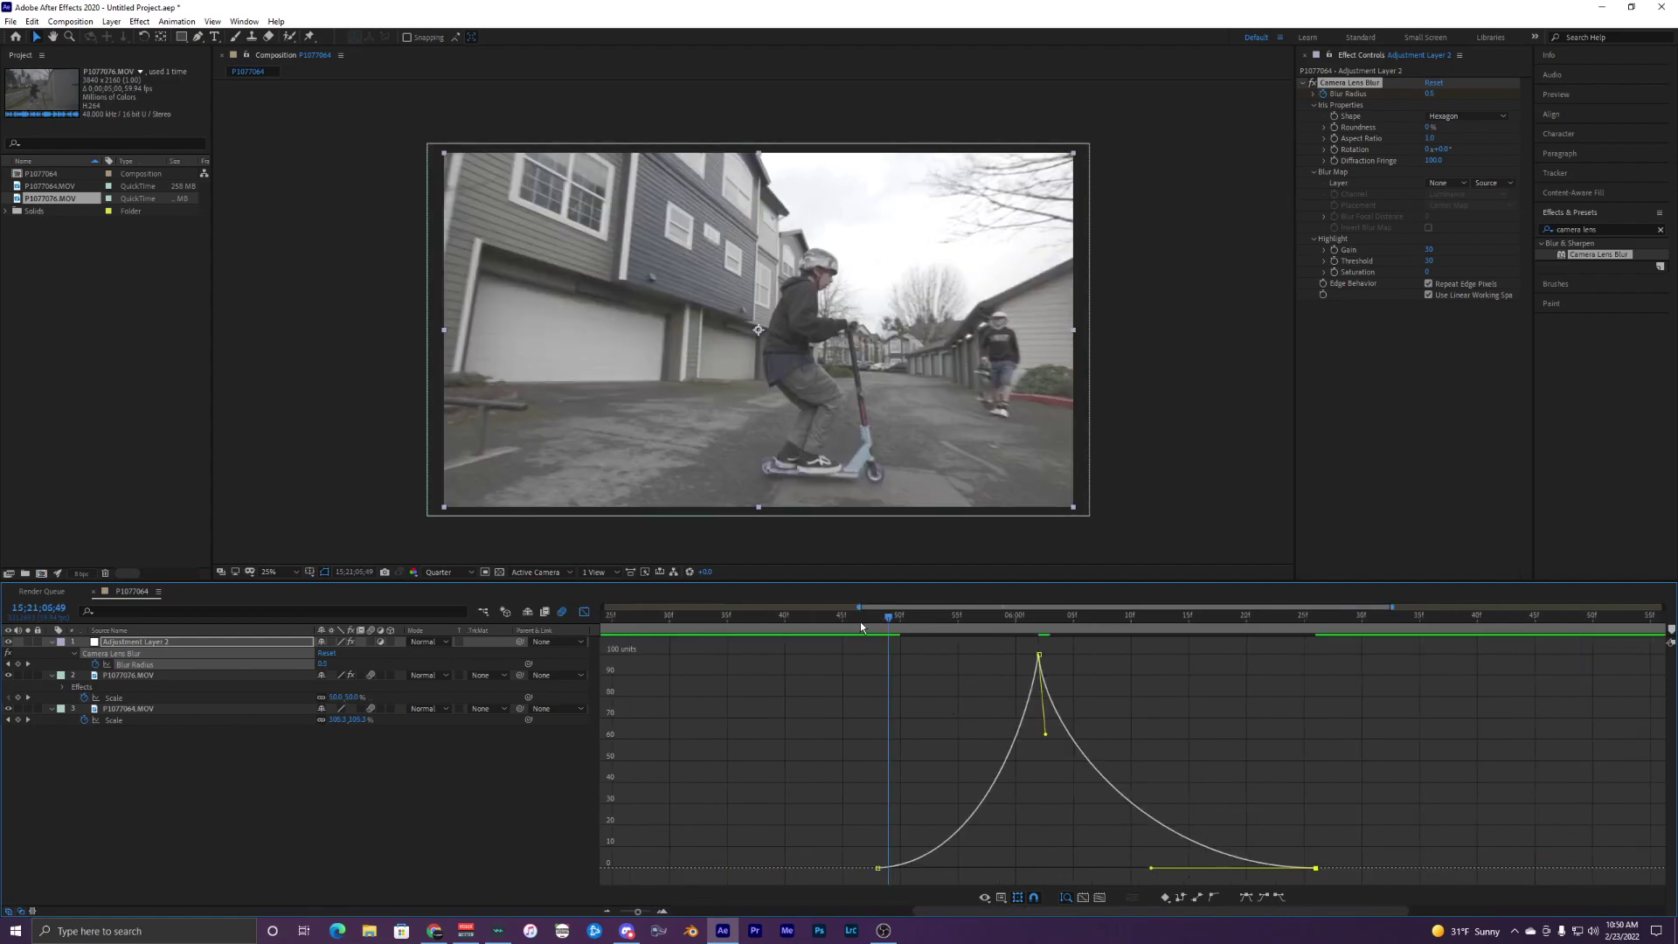
pyautogui.press('space')
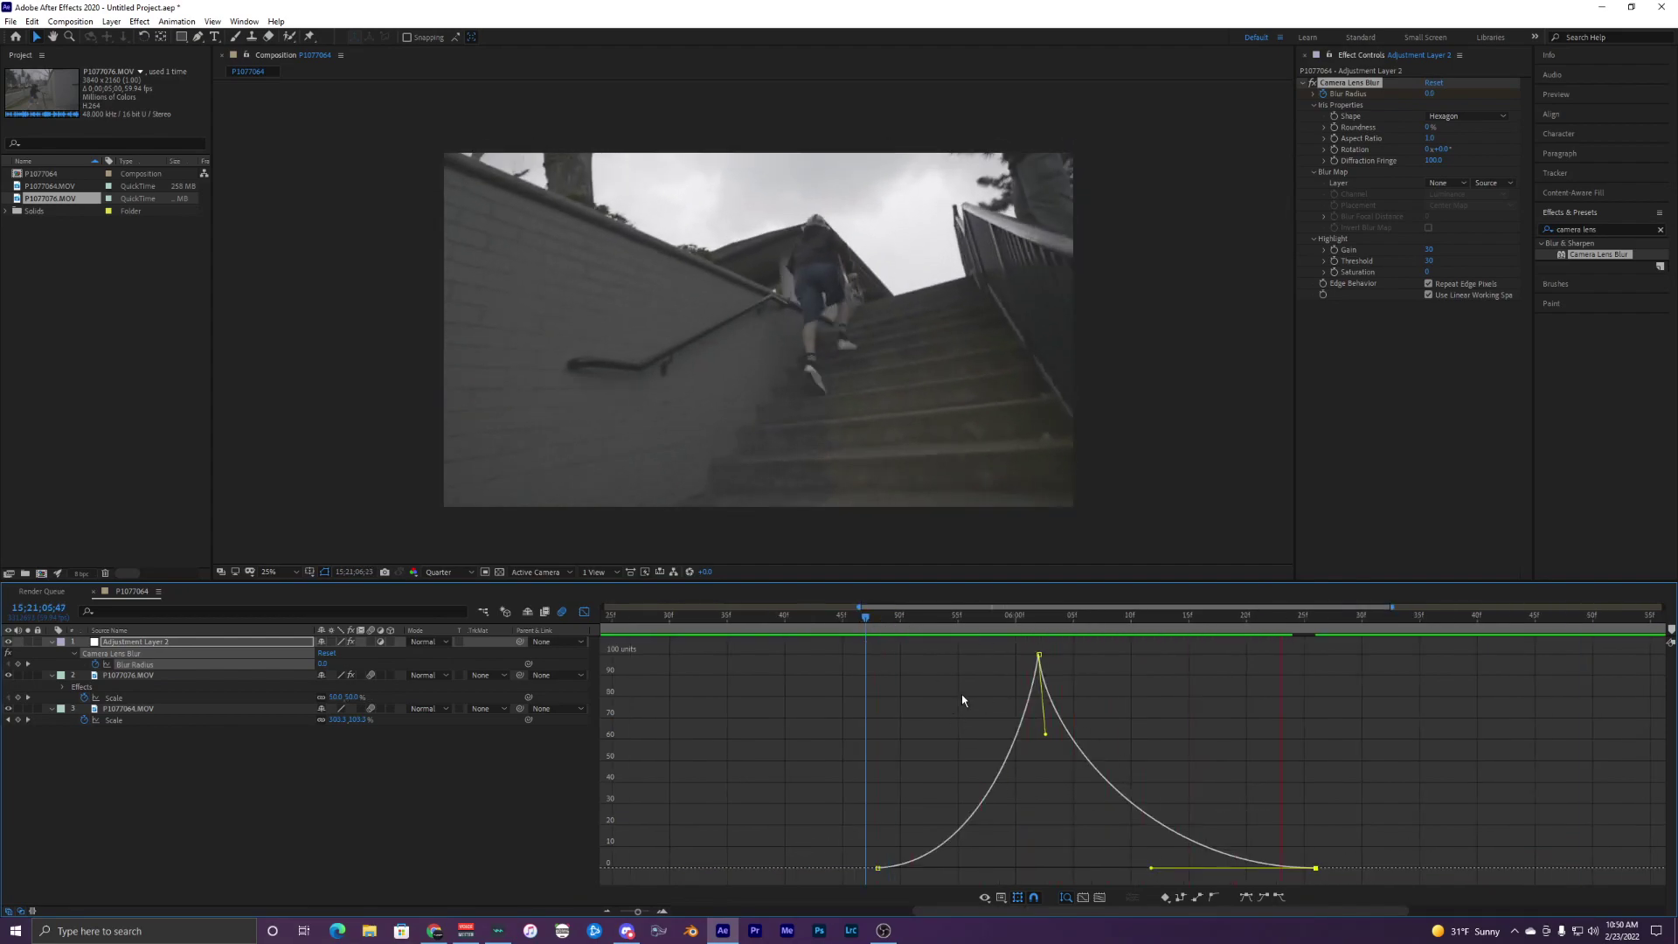
pyautogui.click(854, 620)
pyautogui.press('space')
pyautogui.press('space')
pyautogui.press('space')
pyautogui.press('space')
pyautogui.press('space')
pyautogui.press('space')
pyautogui.moveTo(858, 621); pyautogui.dragTo(970, 631)
# Leave the Graph Editor and delete the Scale keyframes from both video clips to isolate the blur
pyautogui.click(585, 611)
pyautogui.scroll(-2, 969, 737)
pyautogui.click(841, 620)
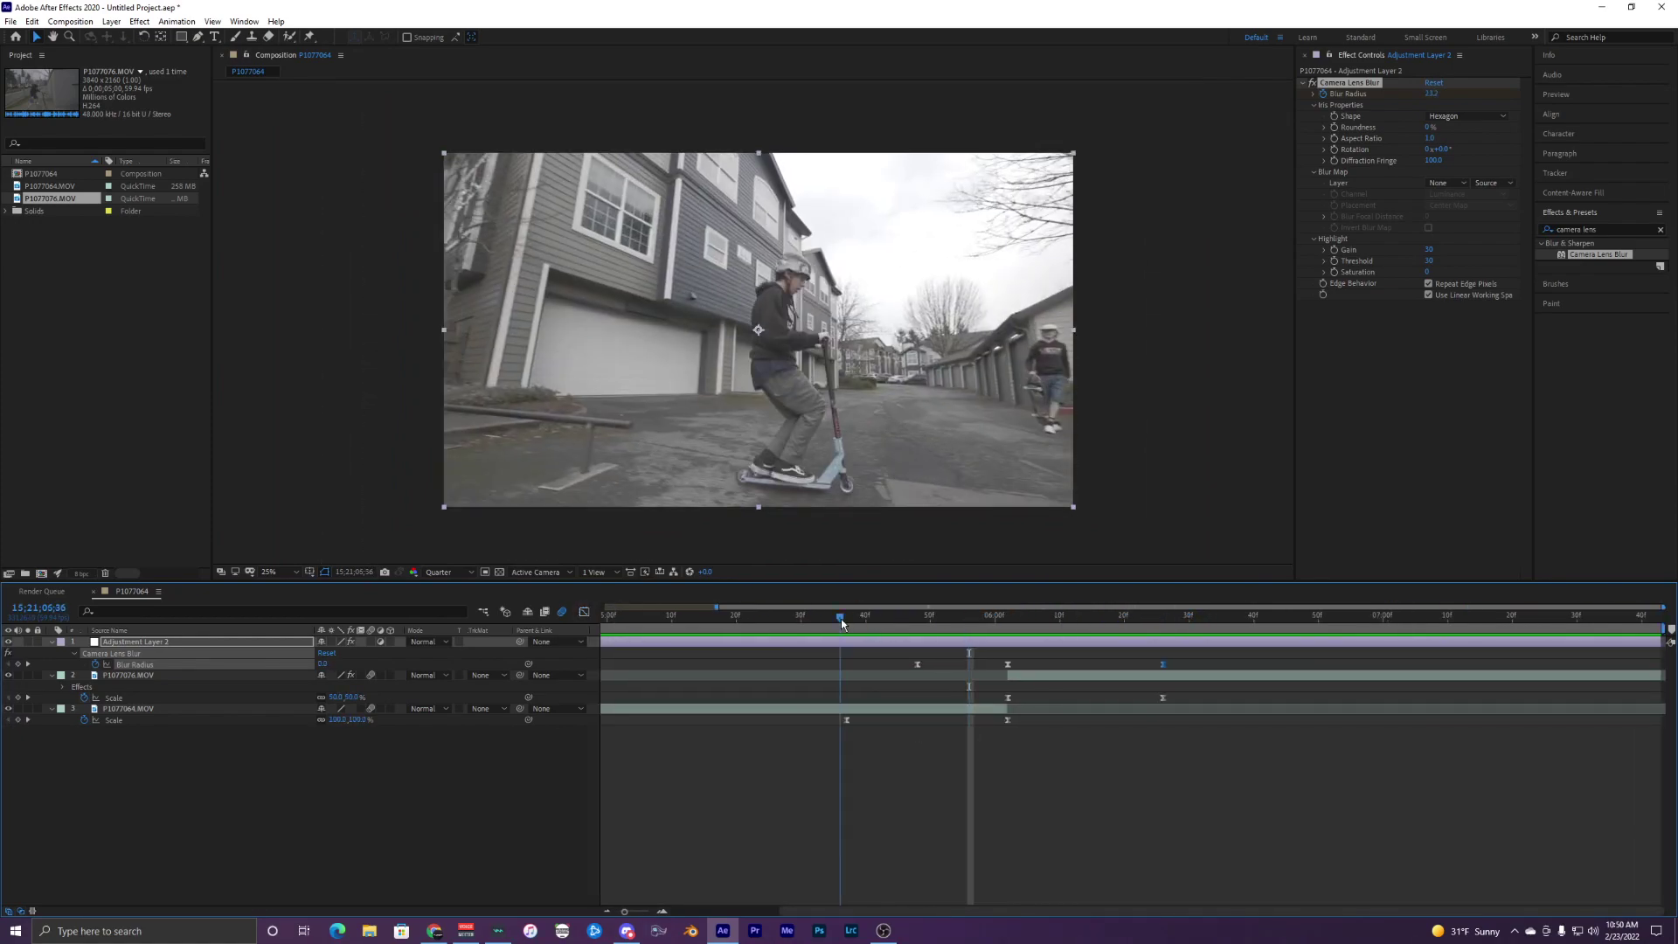
pyautogui.moveTo(1045, 720); pyautogui.dragTo(779, 734)
pyautogui.press('Delete')
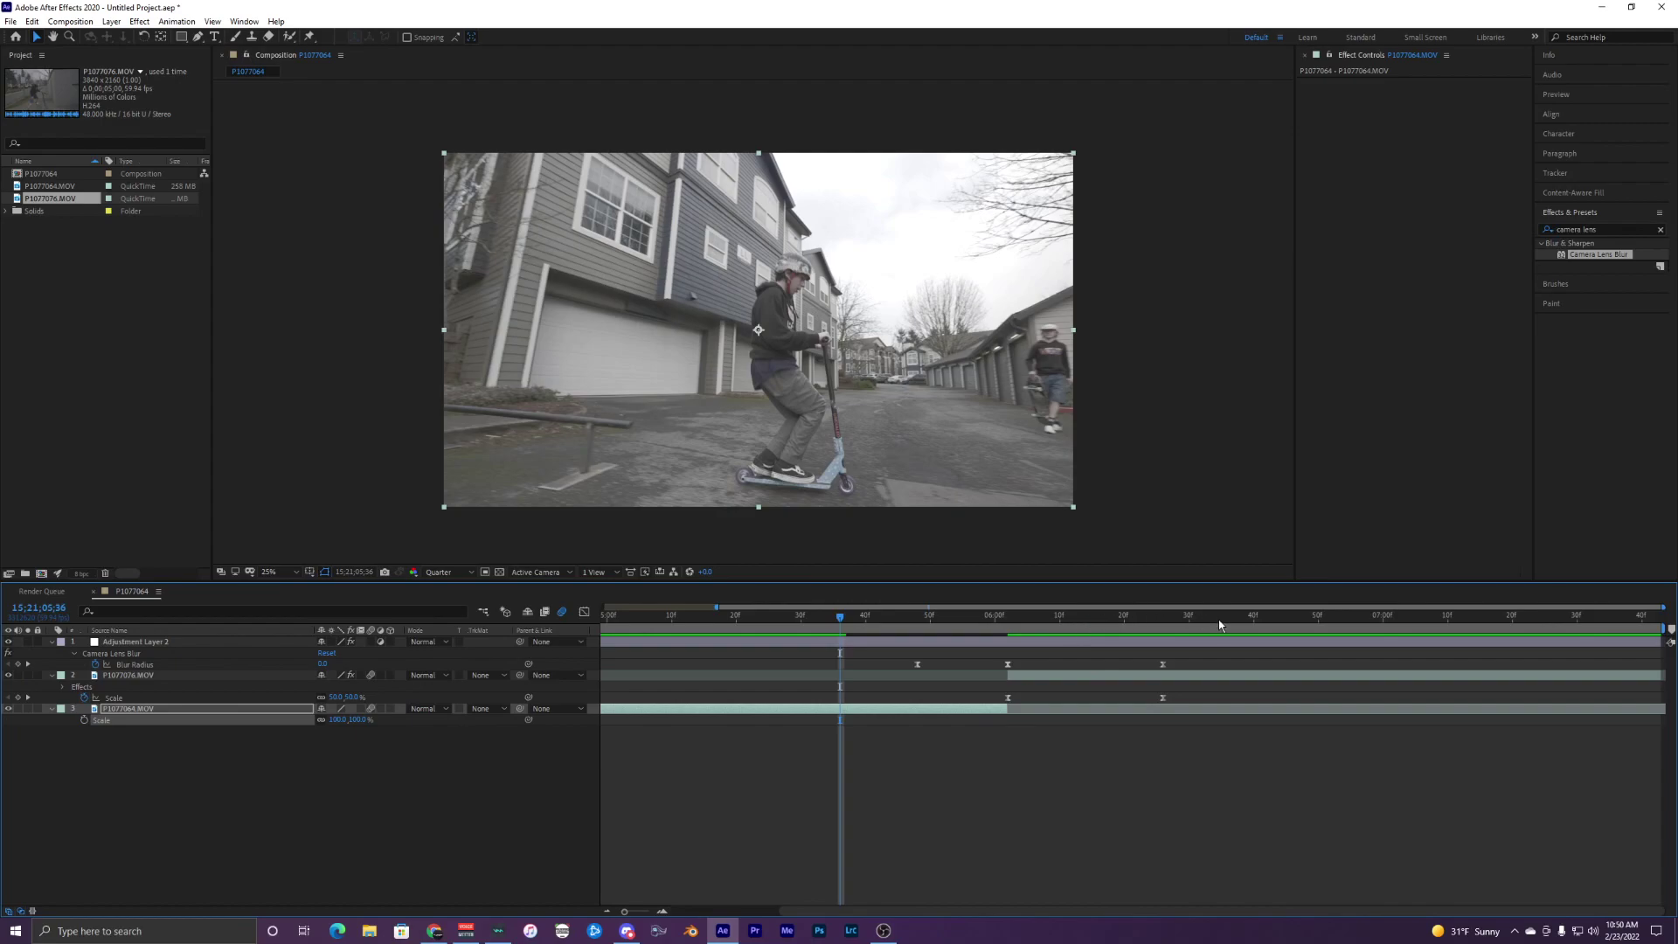
pyautogui.click(1222, 622)
pyautogui.moveTo(1189, 690); pyautogui.dragTo(979, 701)
pyautogui.press('Delete')
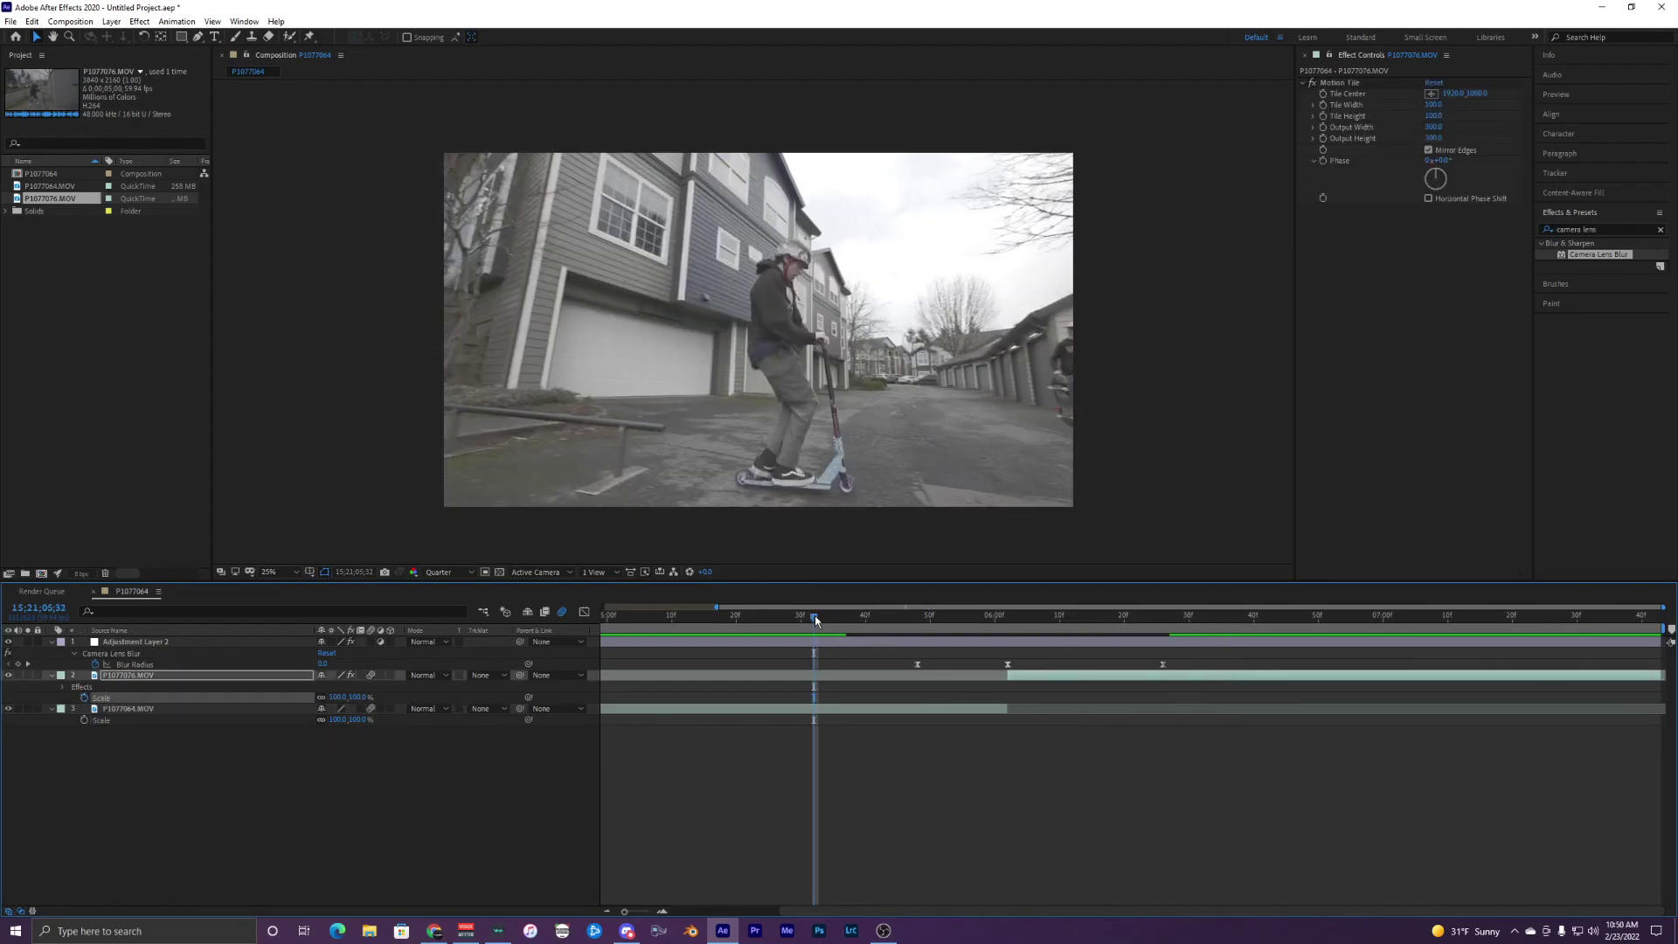
# Preview the transition with only the camera lens blur animating across the cut
pyautogui.press('space')
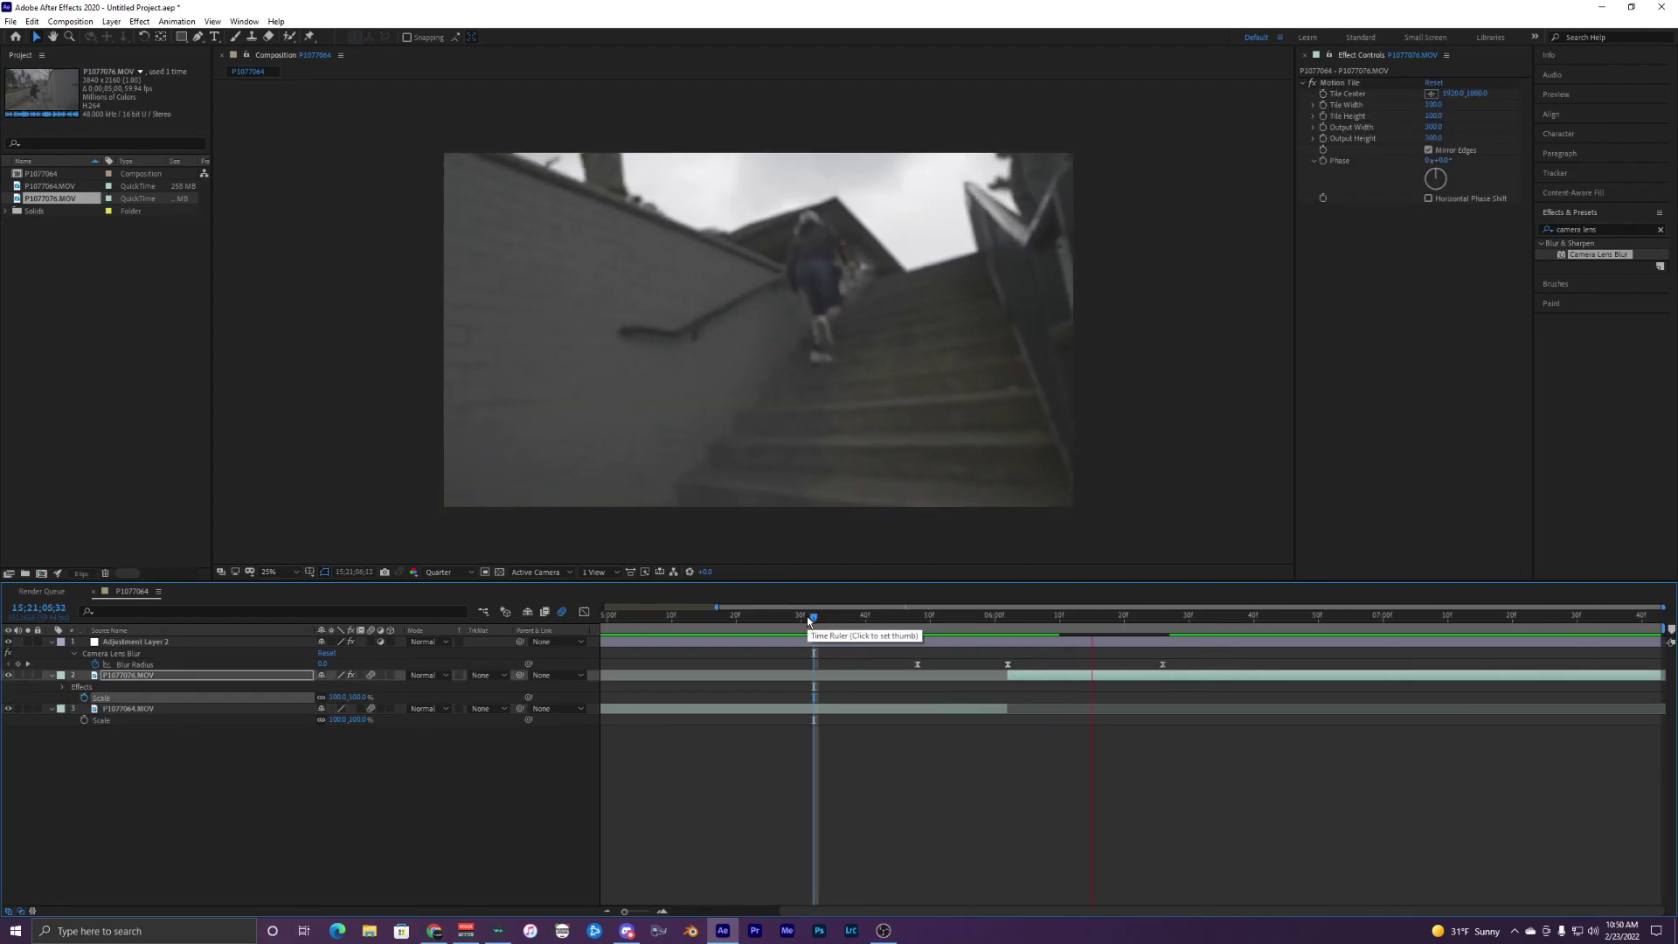
pyautogui.click(807, 617)
pyautogui.press('space')
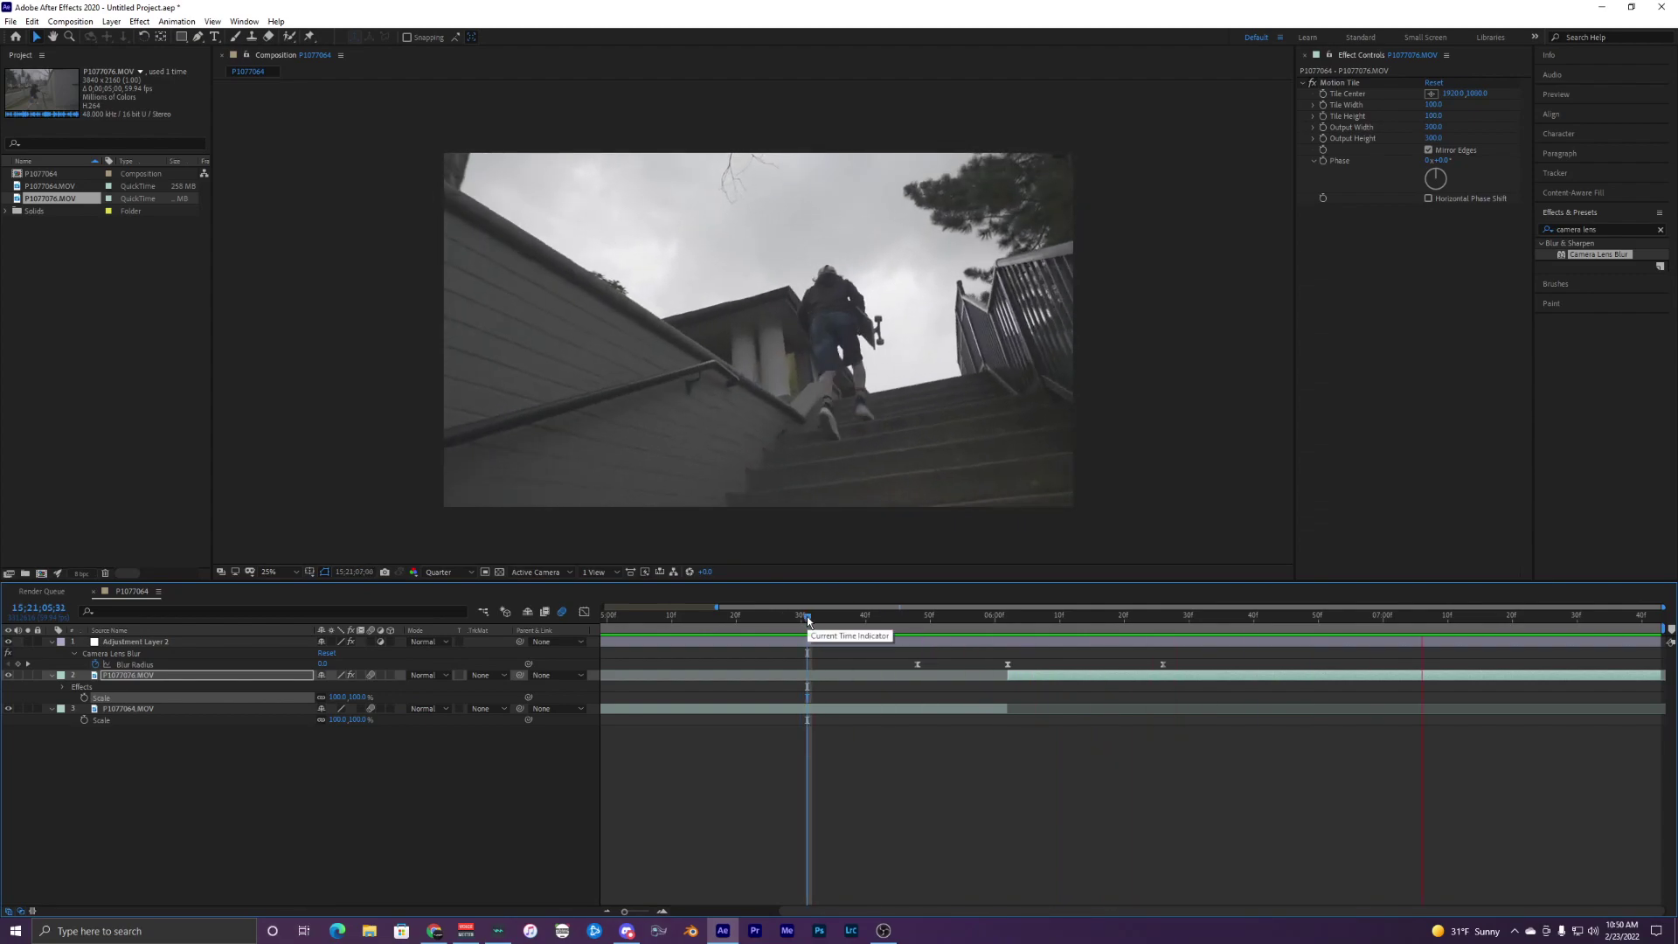
# Undo the Scale keyframe deletions on both clips and preview the zoom and blur together across the cut
pyautogui.moveTo(806, 616)
pyautogui.mouseDown()
pyautogui.moveTo(1056, 616)
pyautogui.moveTo(833, 622)
pyautogui.mouseUp()
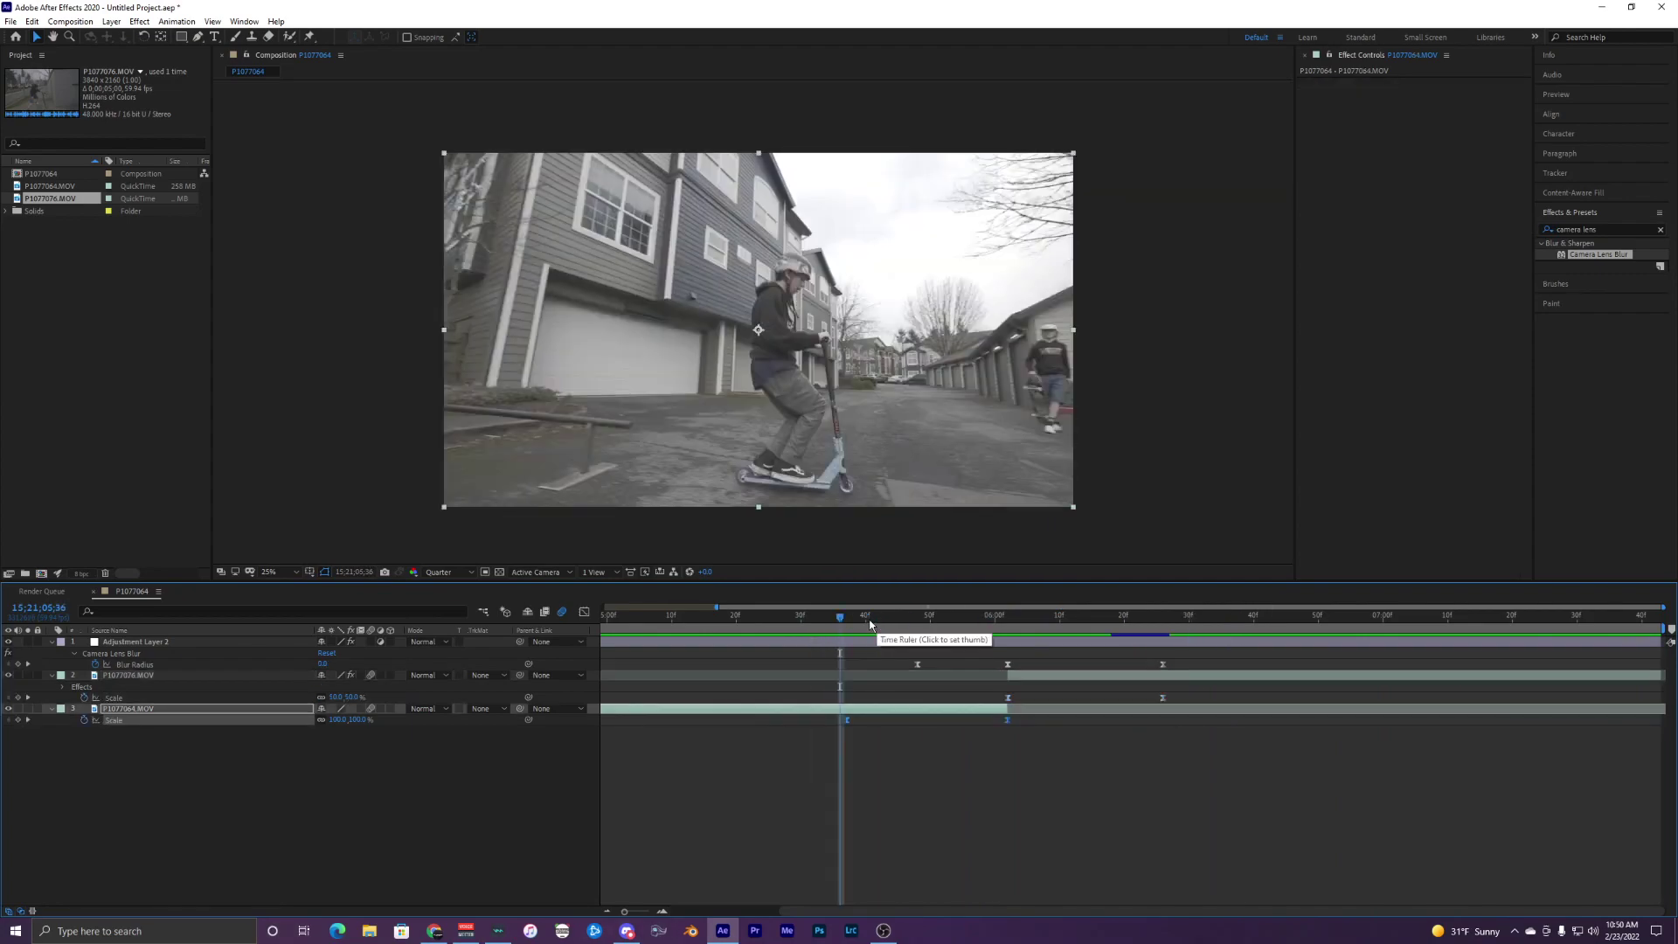
pyautogui.click(860, 621)
pyautogui.press('space')
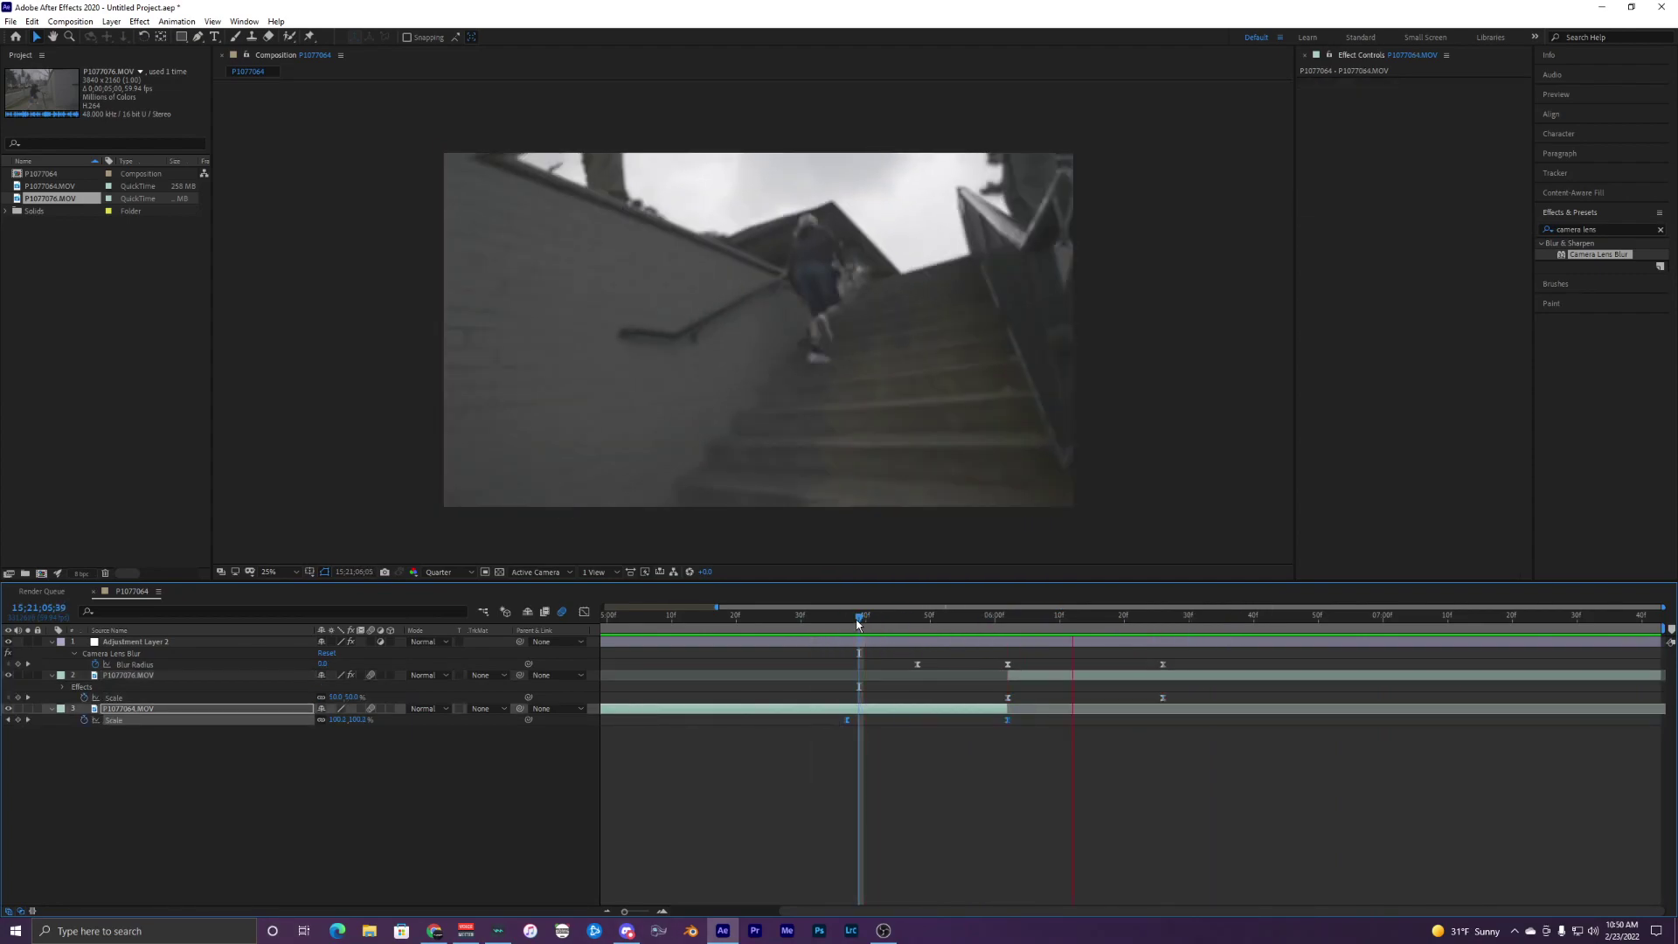
pyautogui.click(820, 620)
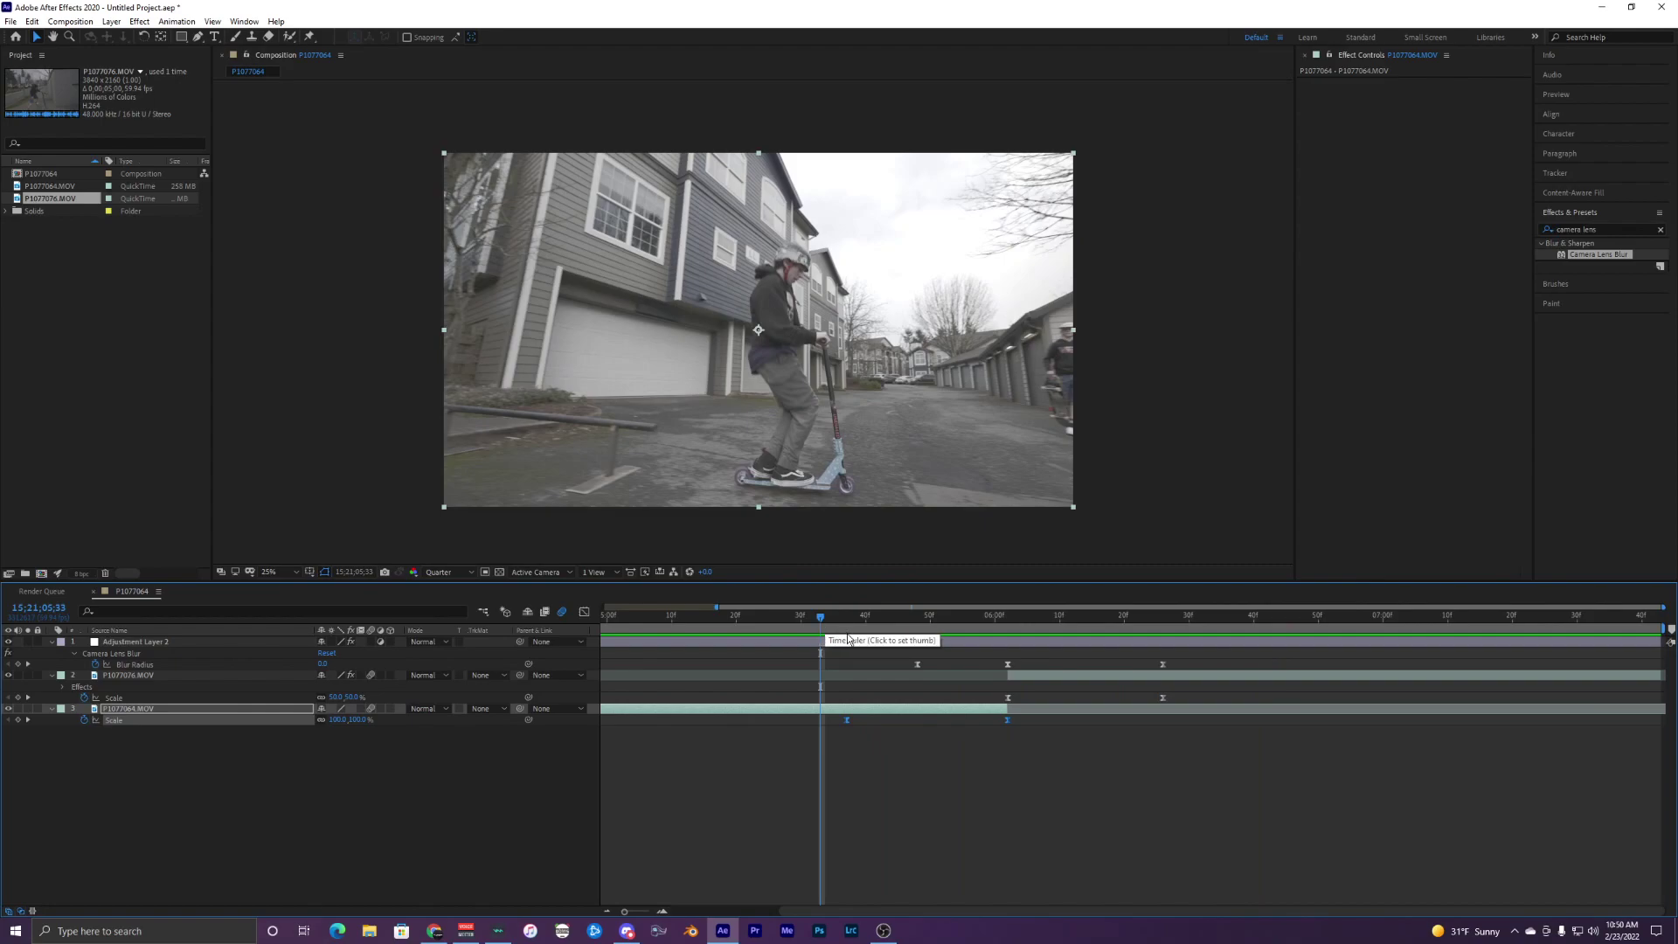
pyautogui.click(847, 643)
pyautogui.press('space')
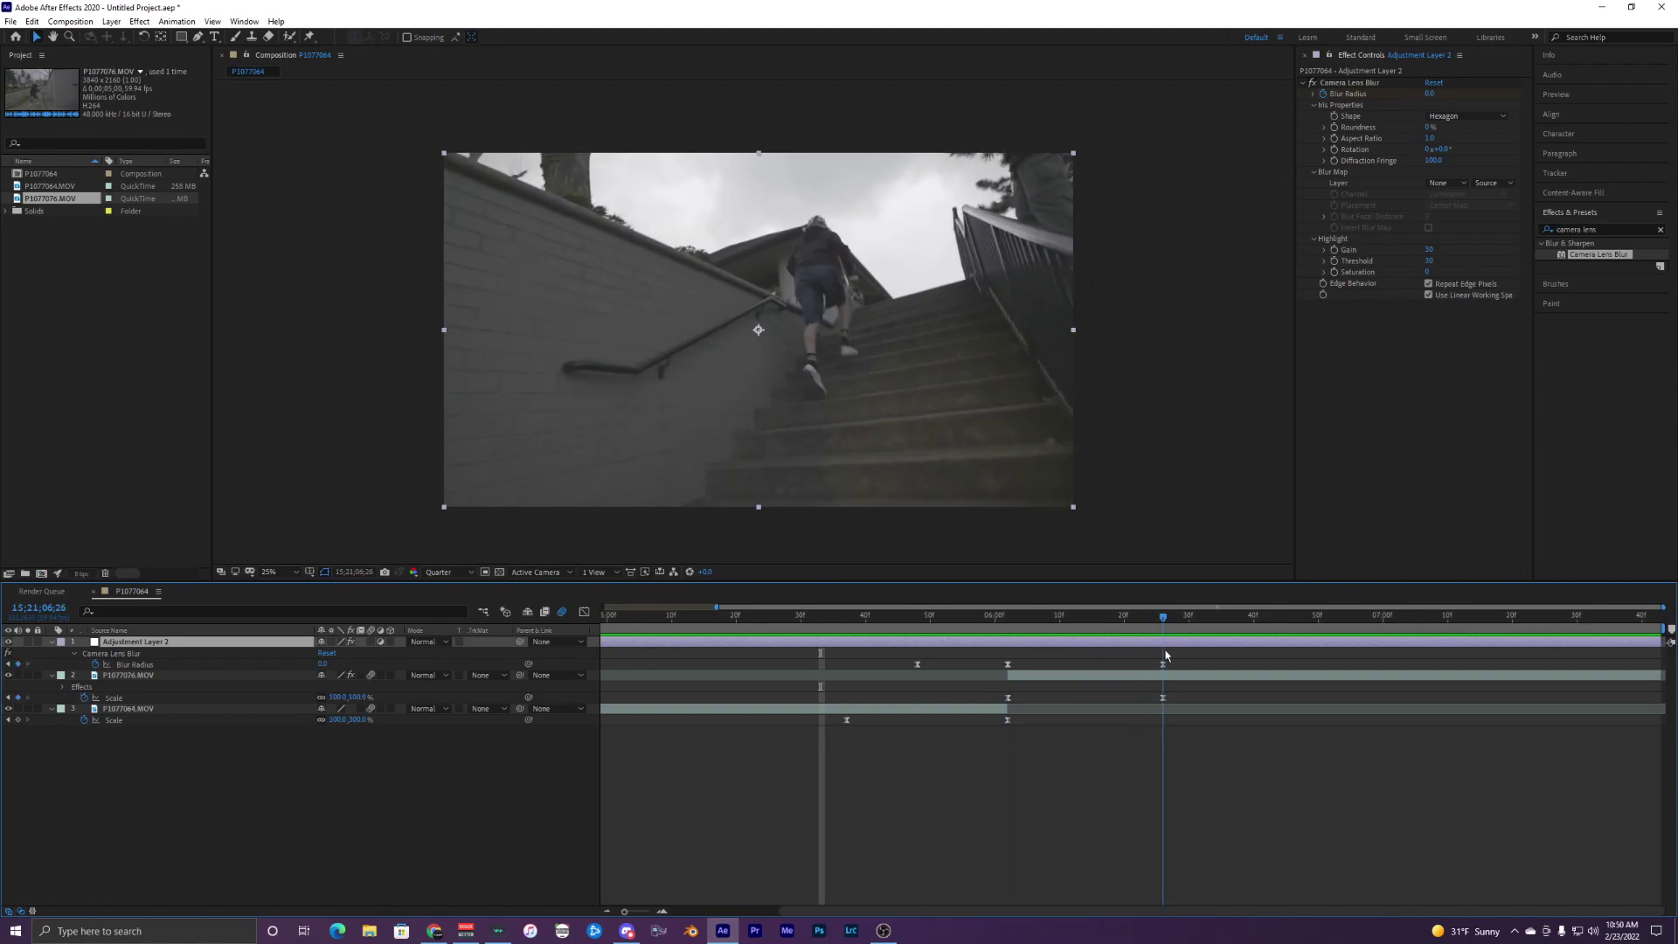
pyautogui.moveTo(1162, 619); pyautogui.dragTo(994, 640)
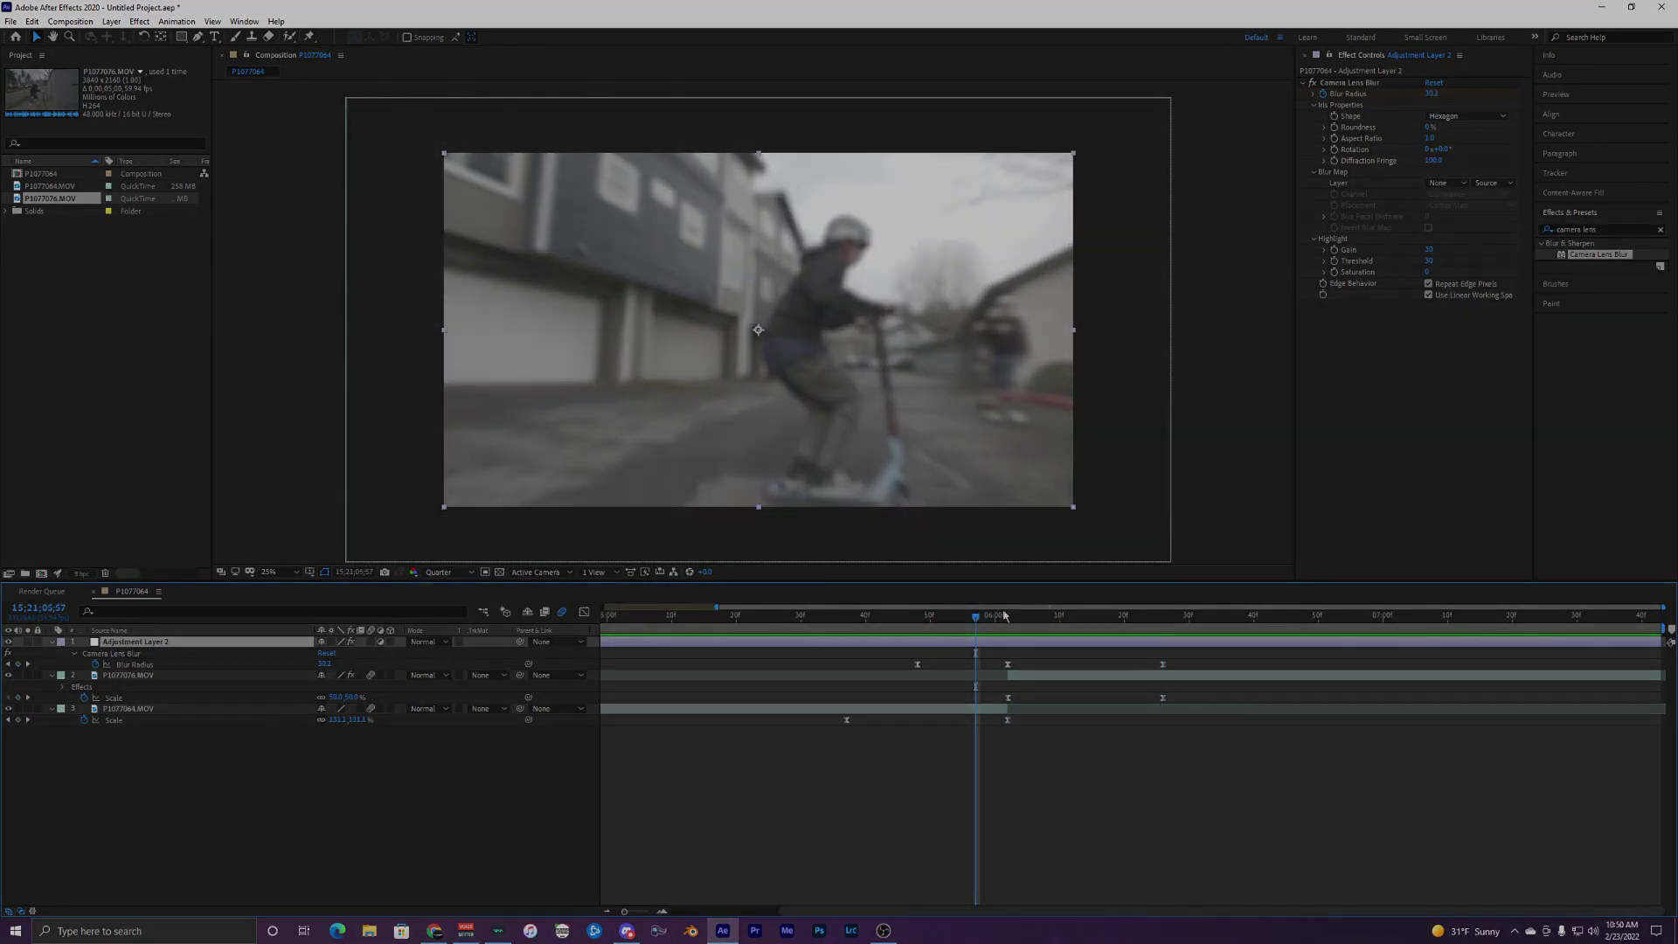